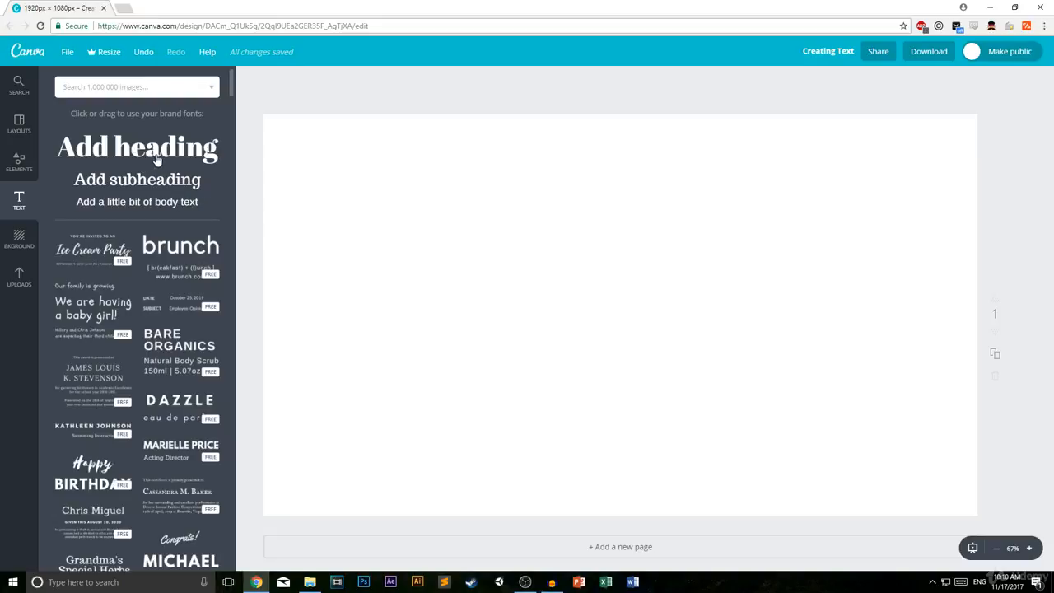
- Add a heading text box to the upper part of the page, widen it, and shift it toward the left
drag(154, 157, 574, 223)
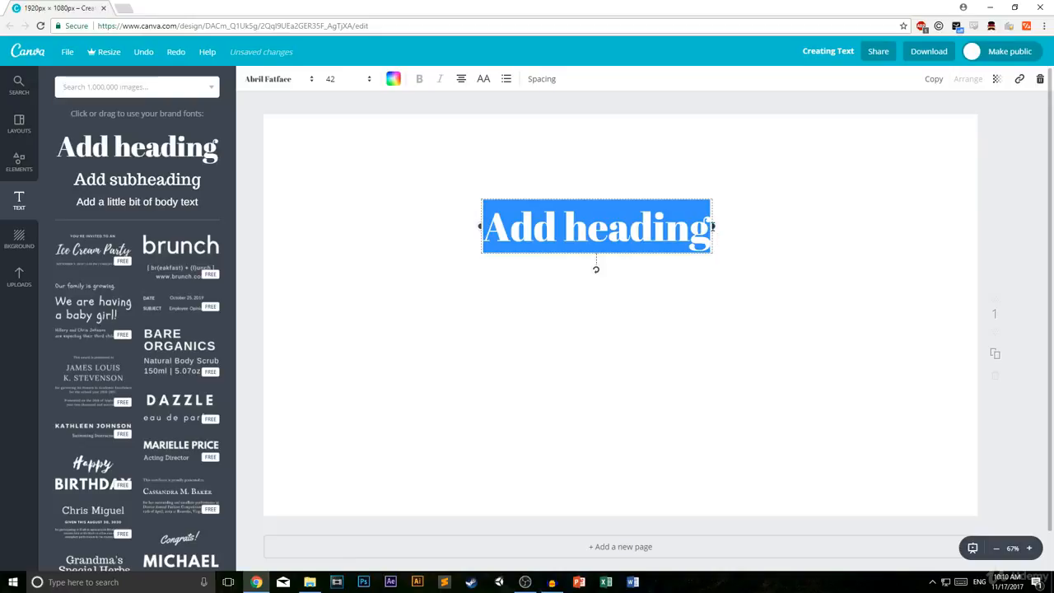
drag(716, 224, 780, 226)
drag(764, 261, 814, 272)
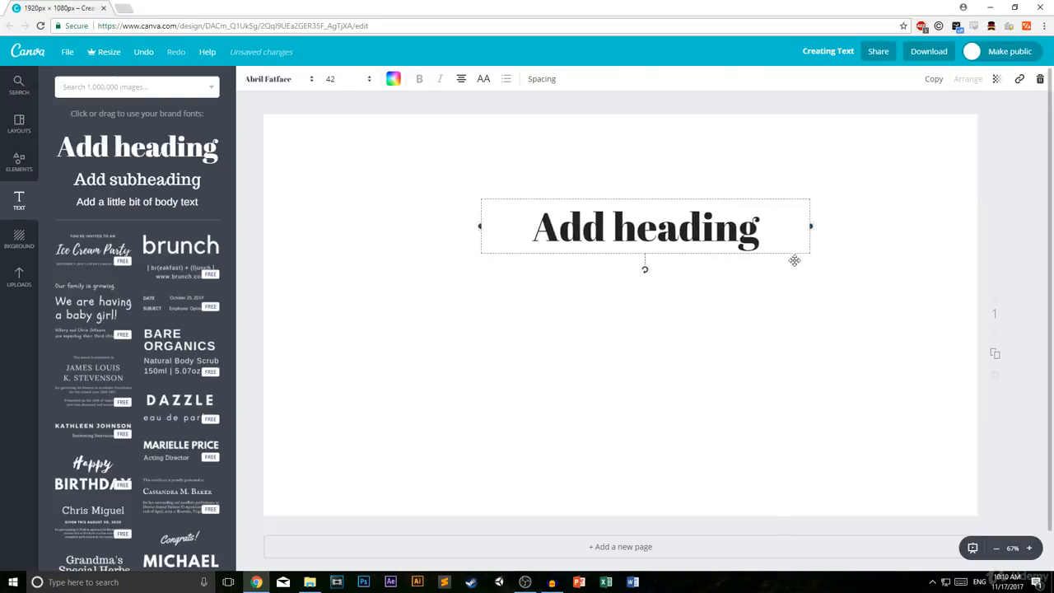
drag(770, 229, 724, 216)
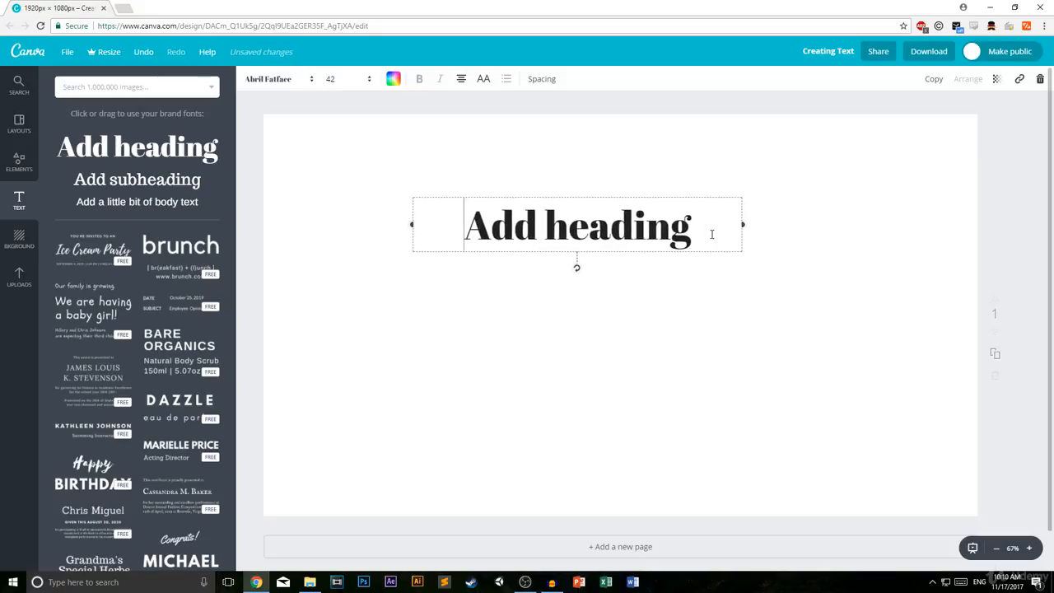
- Replace the placeholder heading text with "Intro to Canva"
double_click(704, 229)
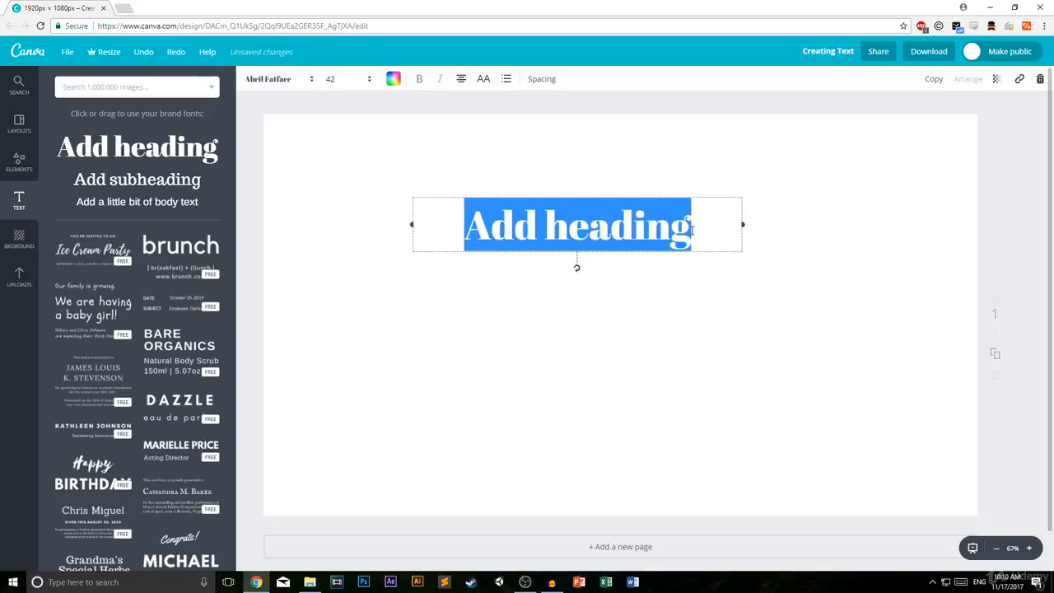
key(BackSpace)
text(I)
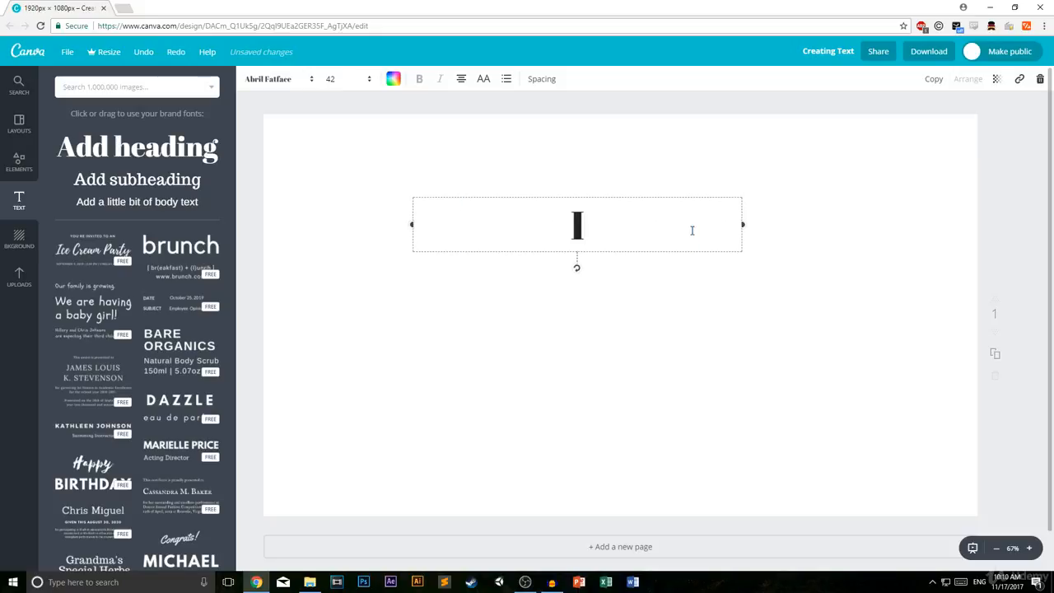
text(ntro)
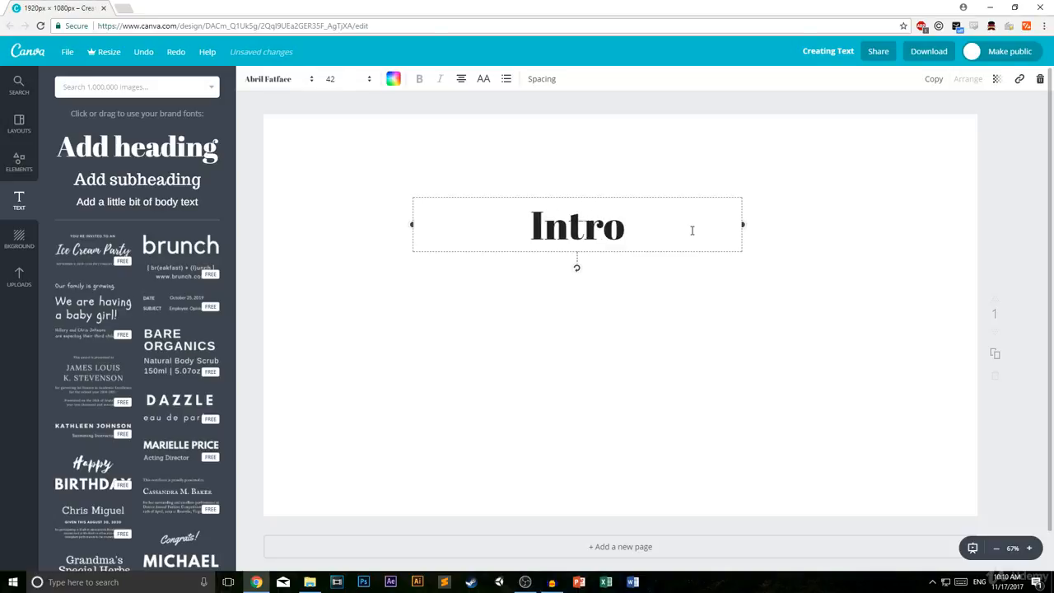
text( to Can)
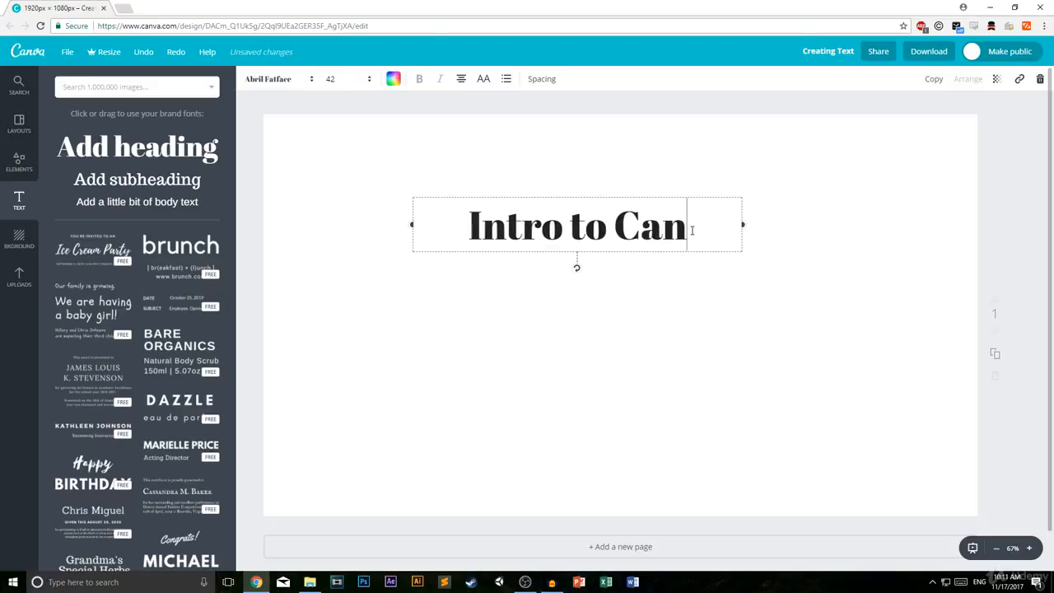
text(va)
click(722, 354)
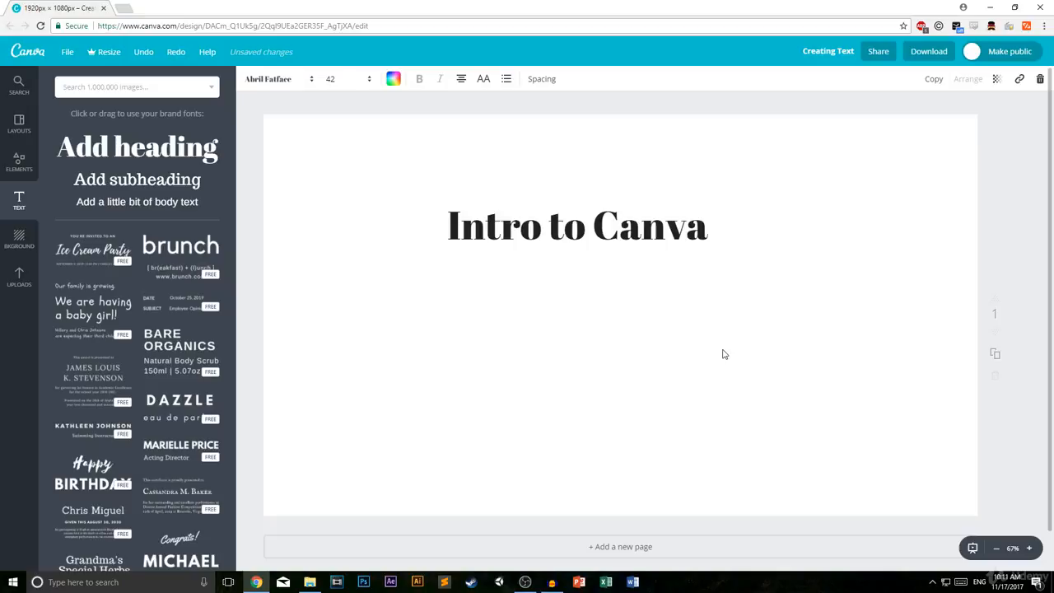
- Move the "Intro to Canva" heading to the page's top edge, centred horizontally
click(668, 244)
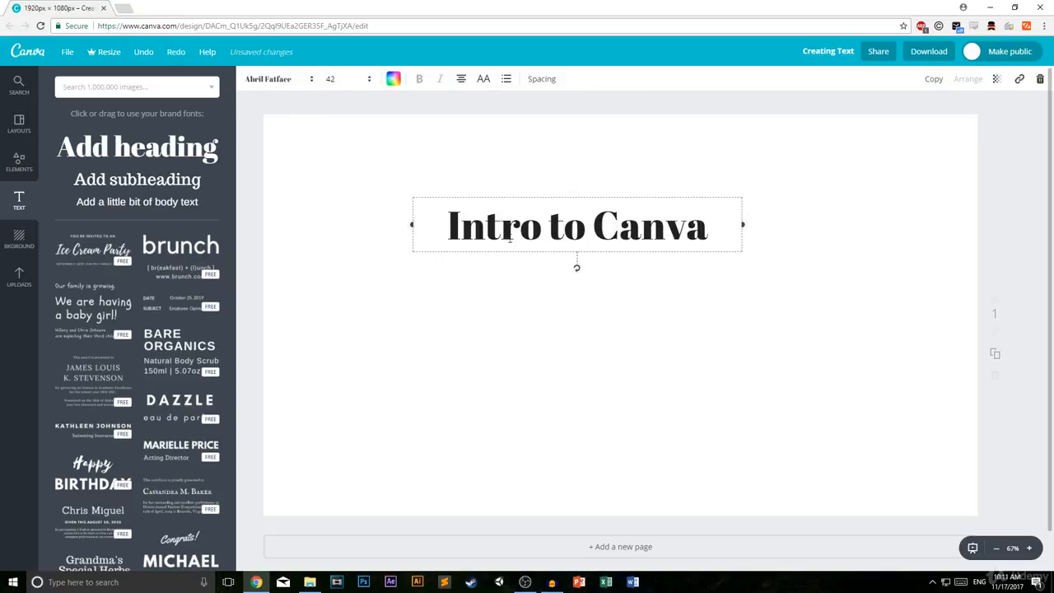
click(658, 300)
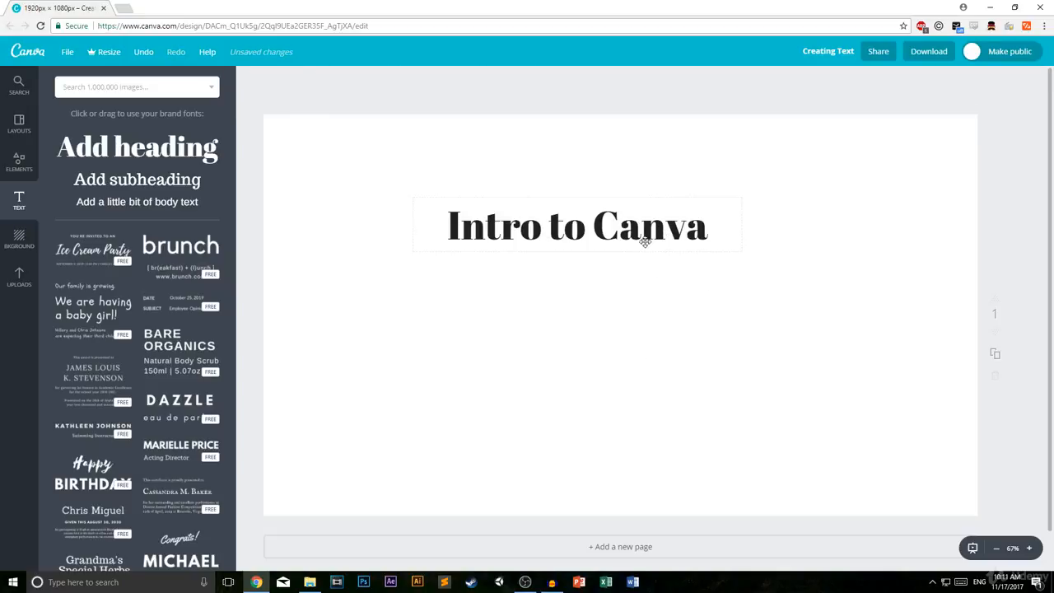
drag(635, 242, 689, 162)
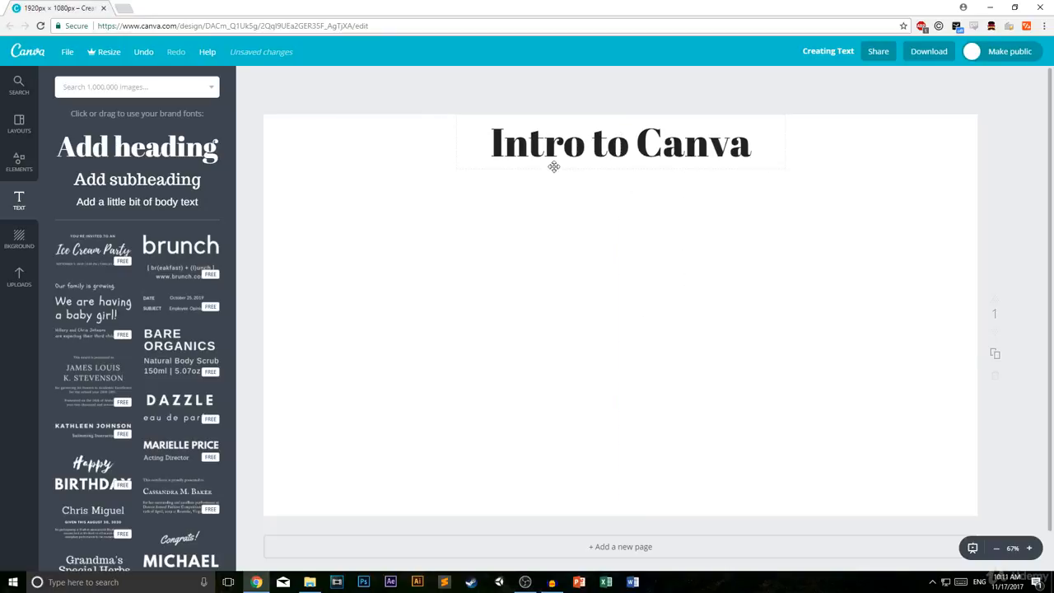
- Change the font of the whole "Intro to Canva" heading to Architect's Daughter
click(706, 152)
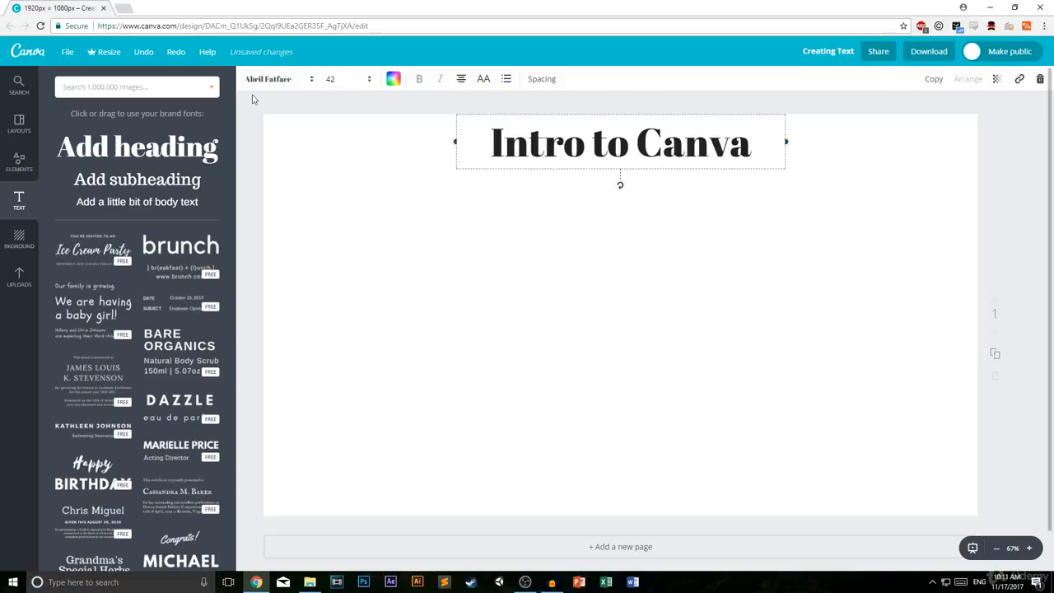
click(280, 79)
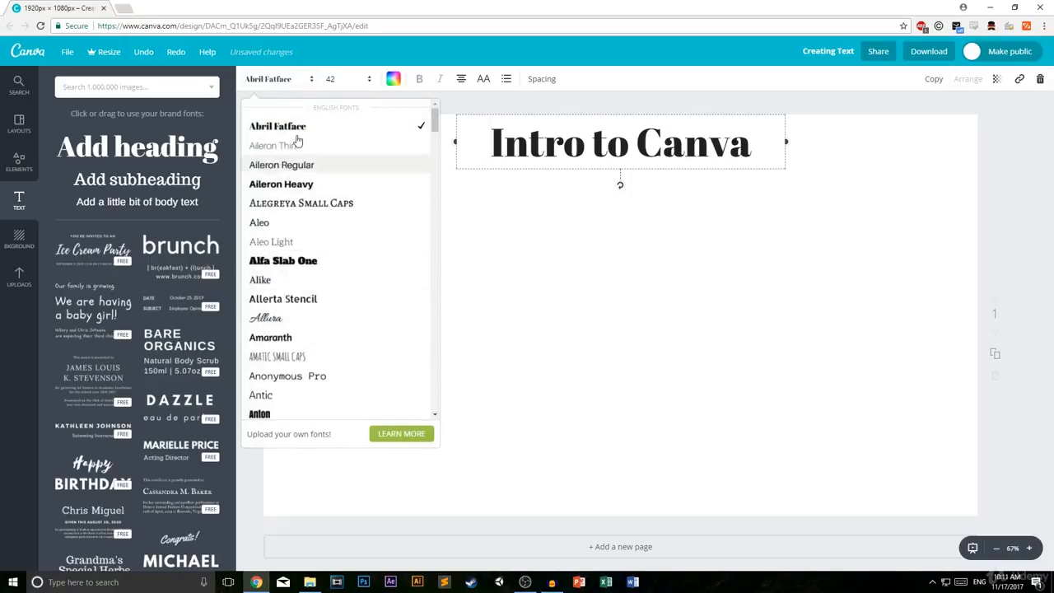
click(288, 89)
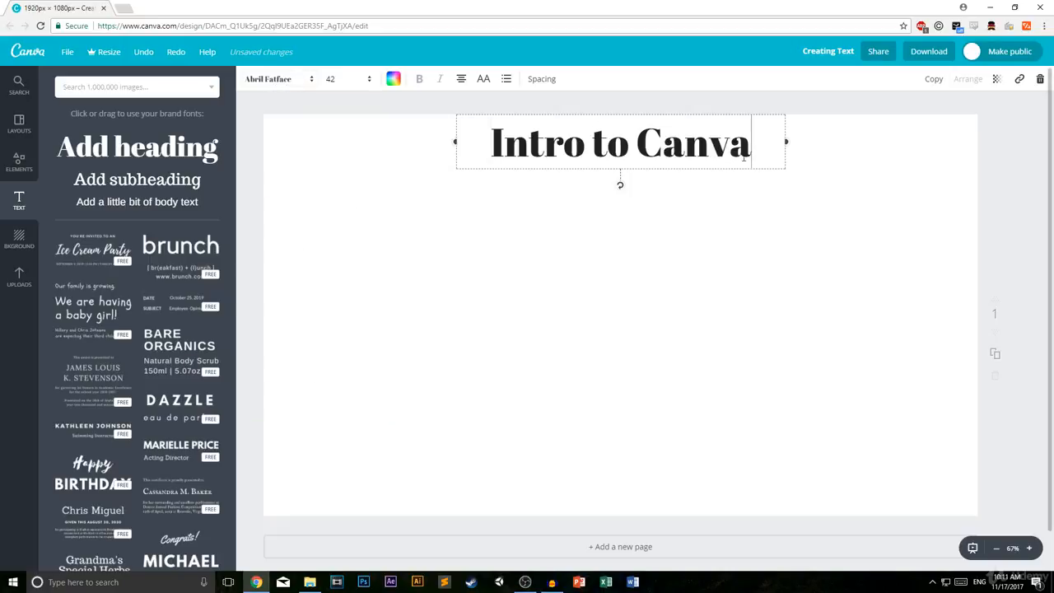
drag(744, 157, 476, 144)
click(280, 80)
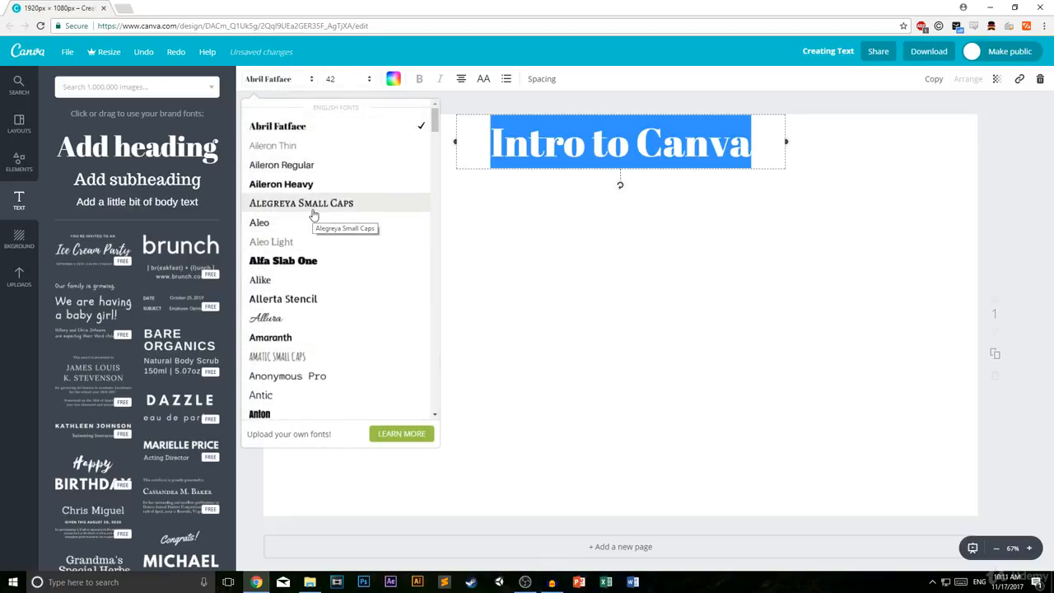
scroll(345, 160, down, 5)
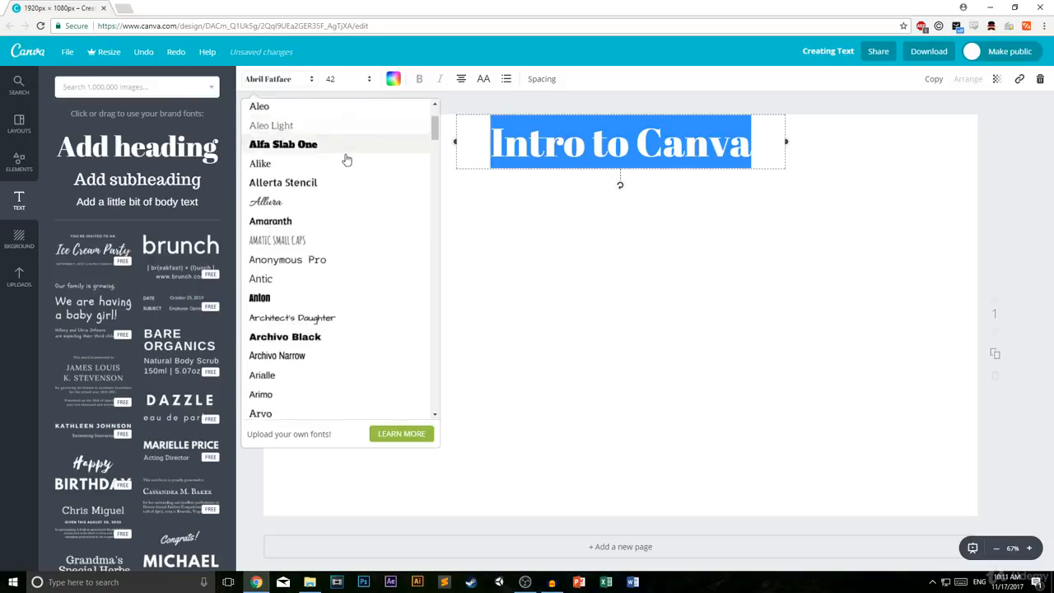
click(331, 216)
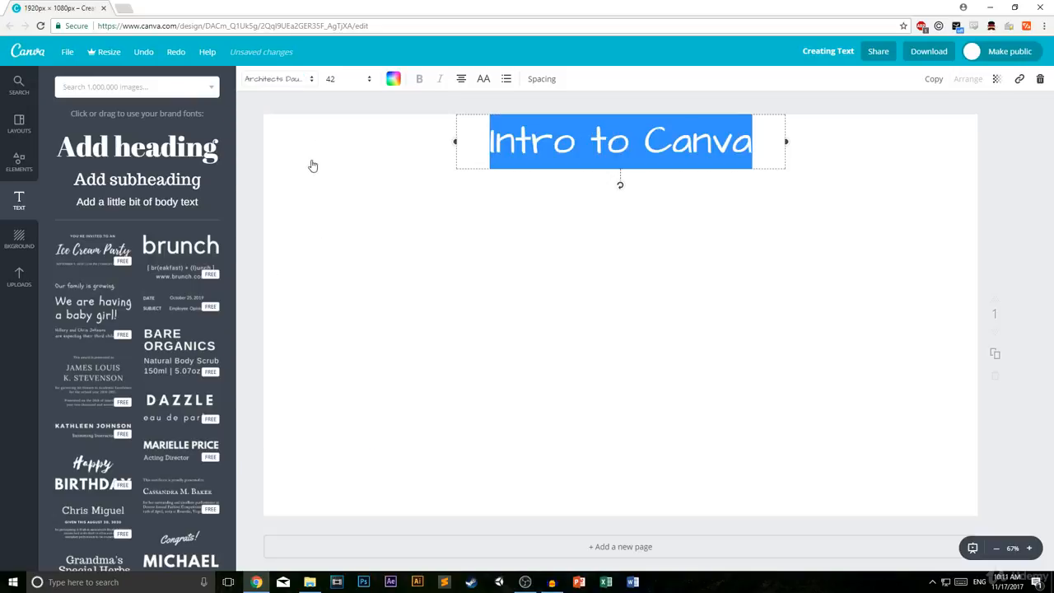
- Set the font of the "Intro to Canva" heading to Aileron Thin
click(300, 86)
scroll(305, 172, up, 4)
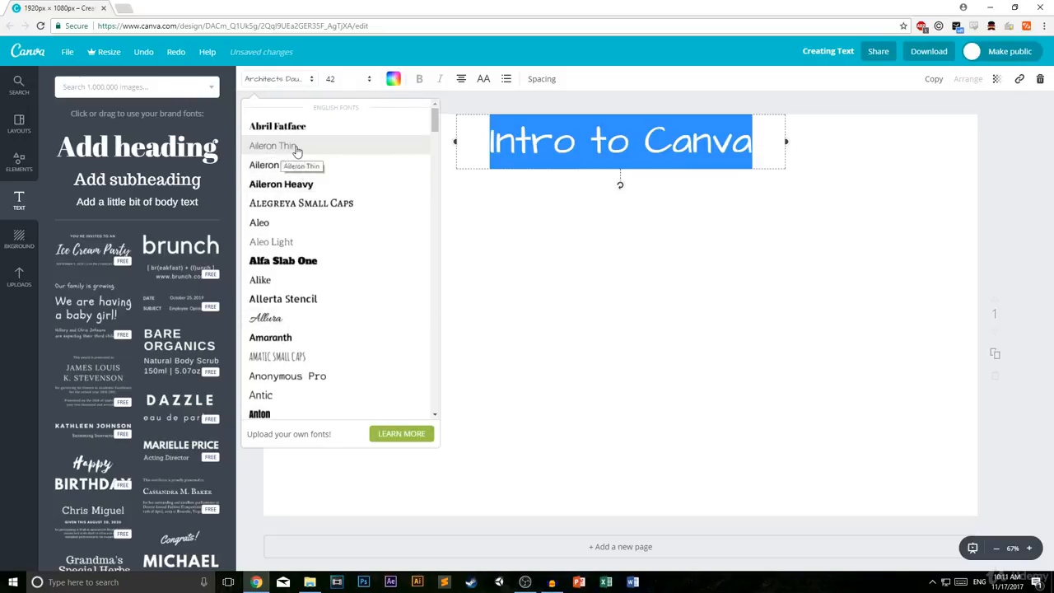
click(302, 151)
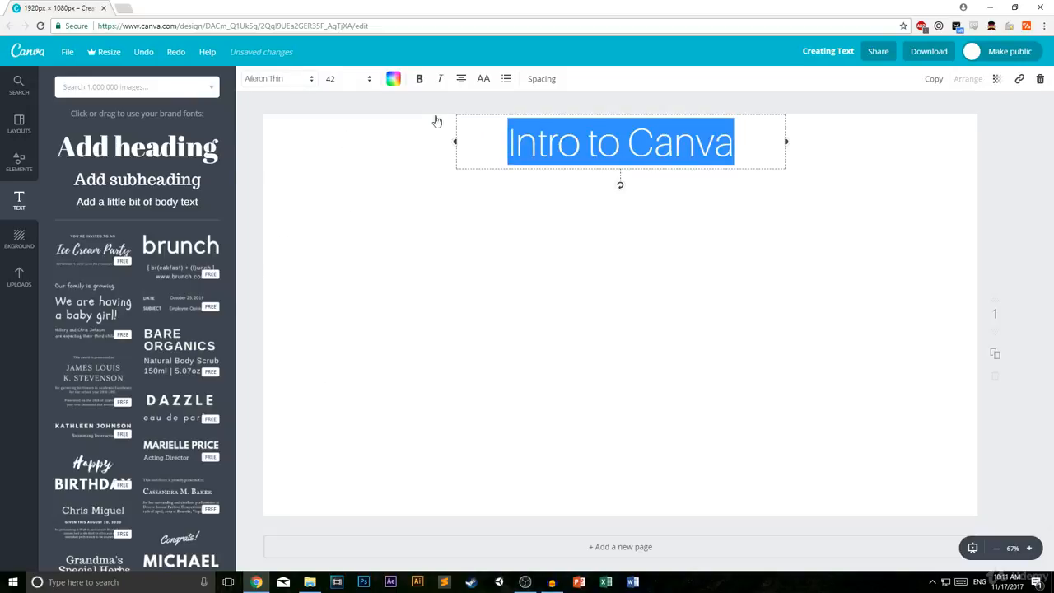
click(582, 140)
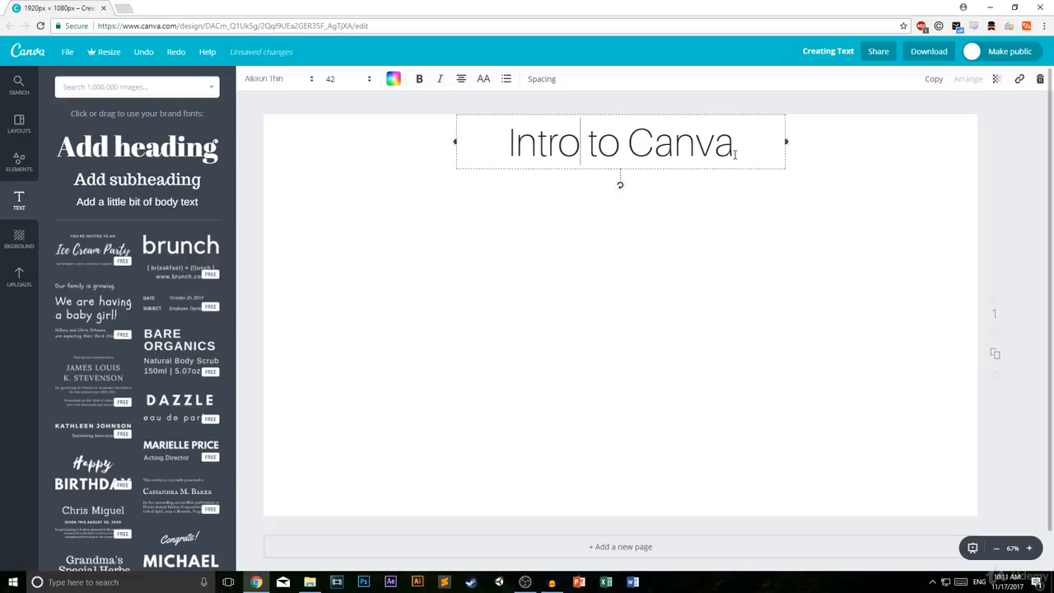
- Try the "Intro to Canva" heading at font size 36, and return it to size 42
drag(735, 150, 493, 152)
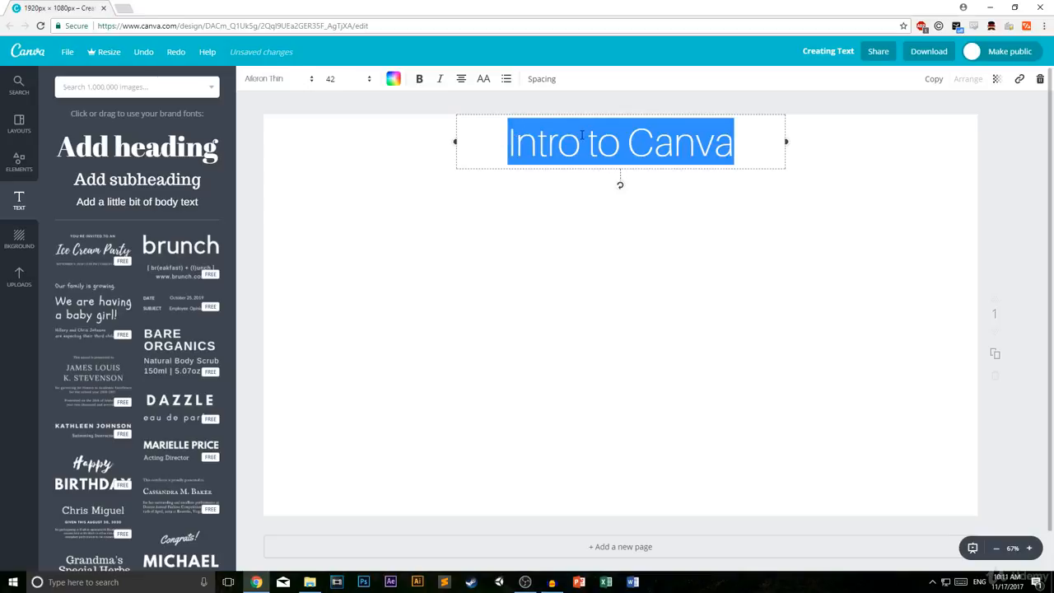
click(362, 79)
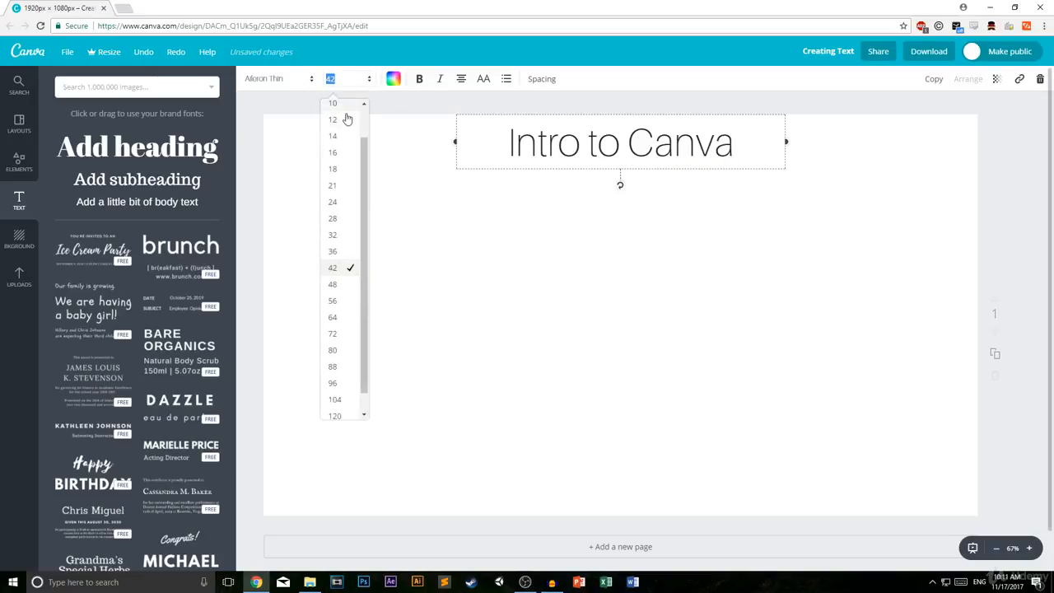
click(333, 251)
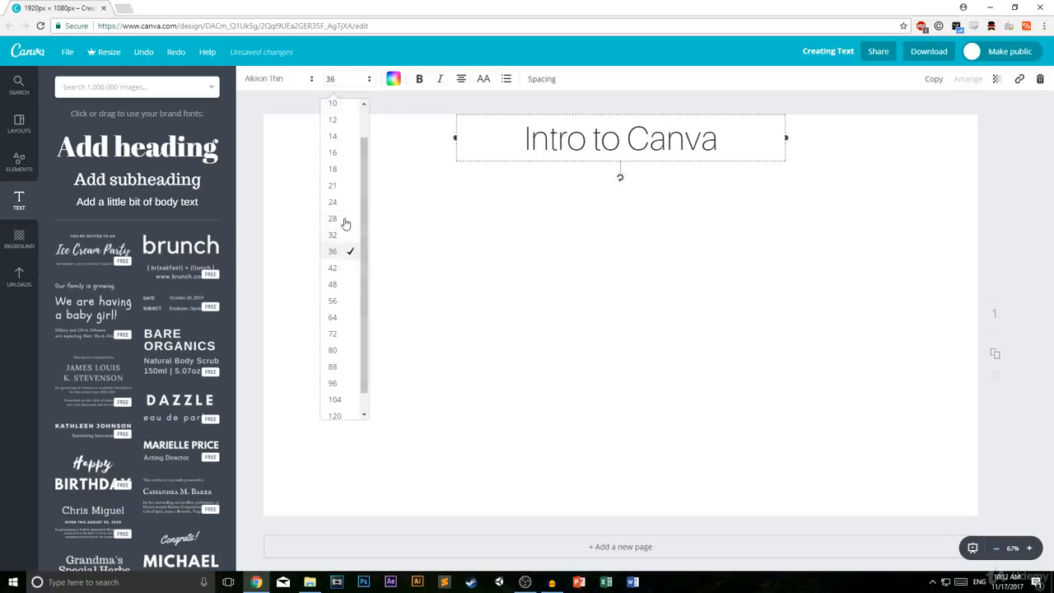
click(349, 82)
click(349, 269)
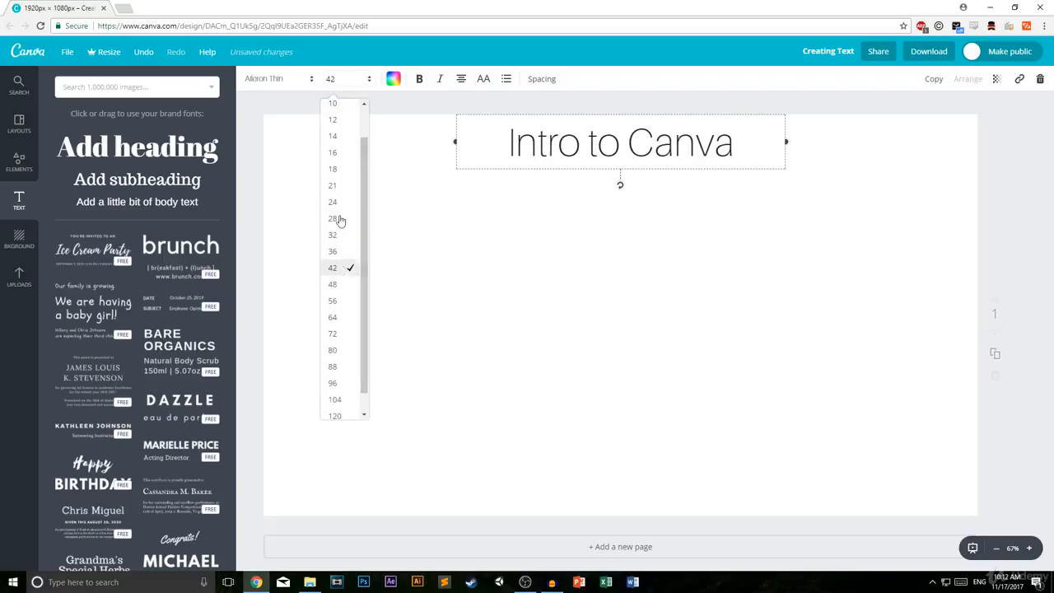
click(336, 81)
scroll(326, 344, down, 1)
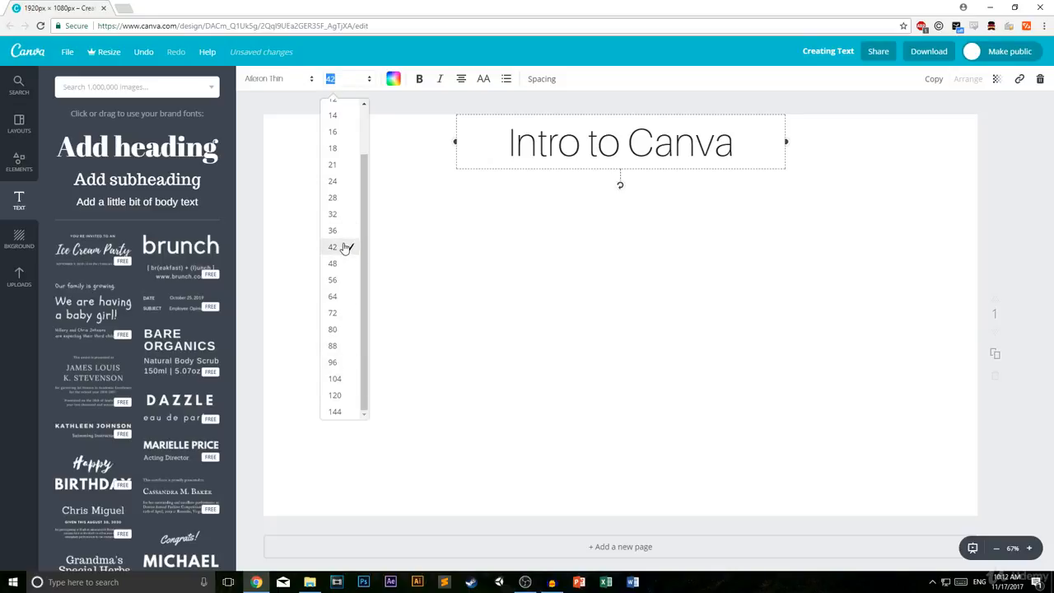
click(344, 247)
click(392, 80)
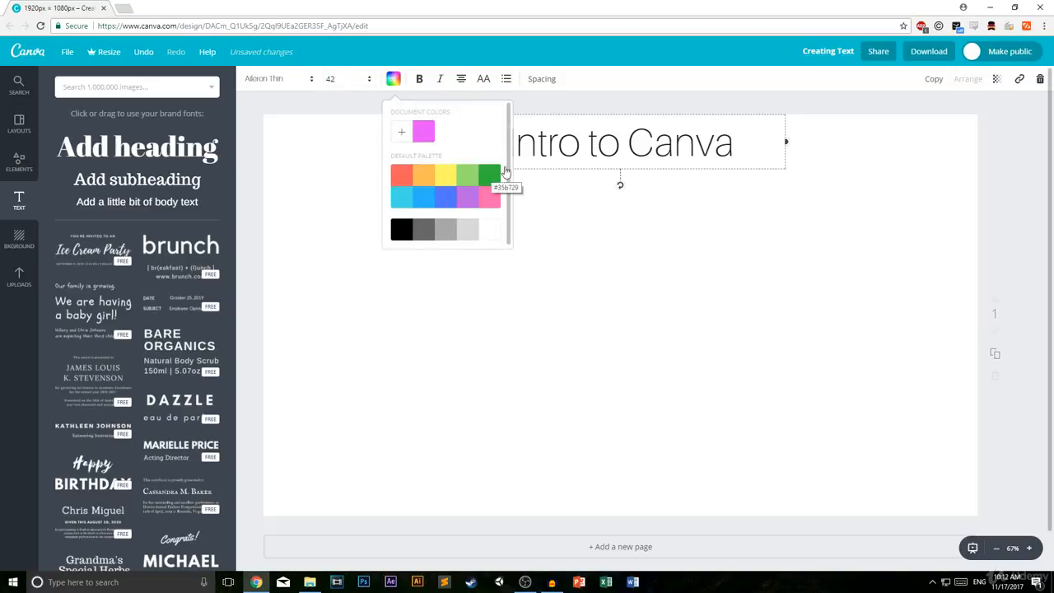
drag(752, 142, 557, 143)
click(486, 142)
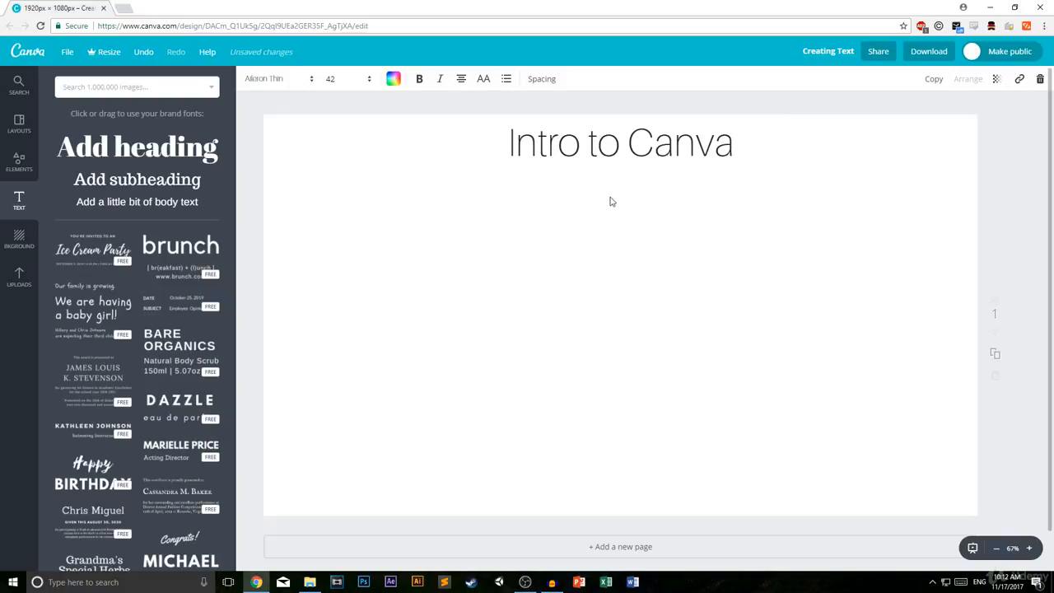
- Try several default palette colours on the whole "Intro to Canva" heading, settling on pink
drag(746, 147, 459, 145)
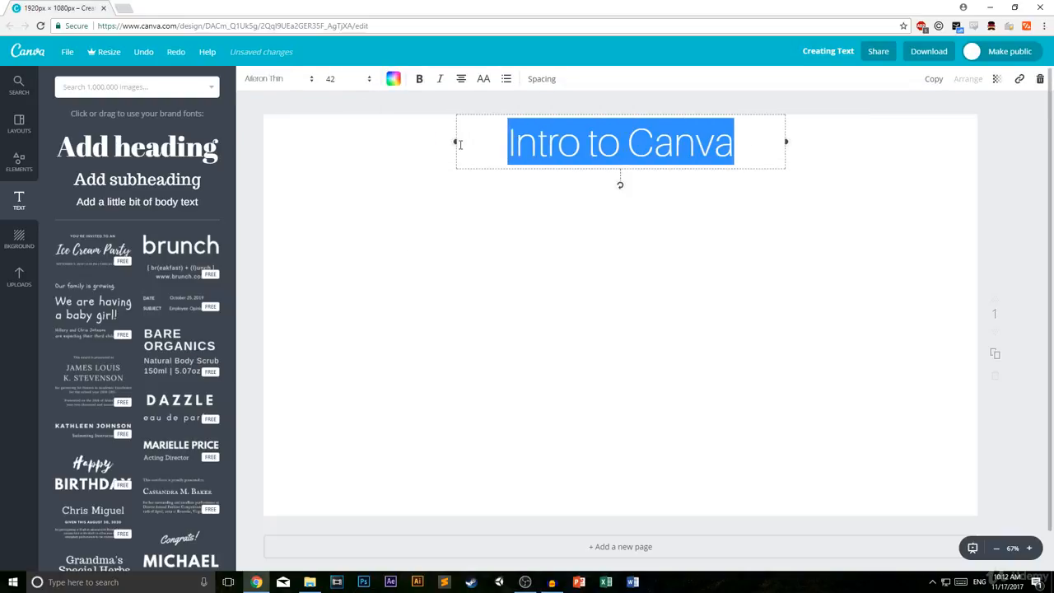
click(392, 79)
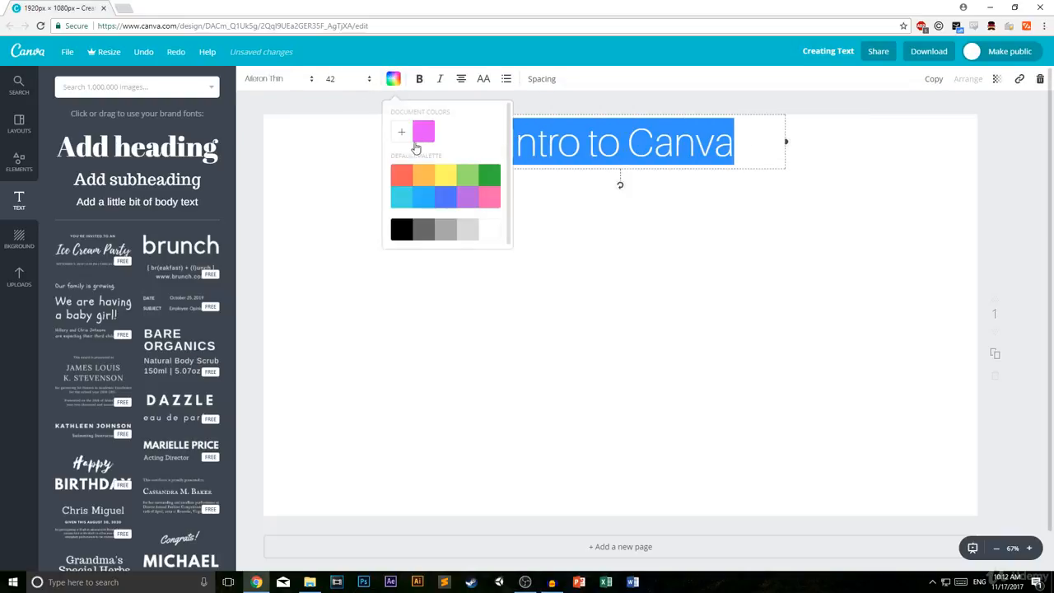
click(472, 202)
click(432, 196)
click(435, 176)
click(462, 177)
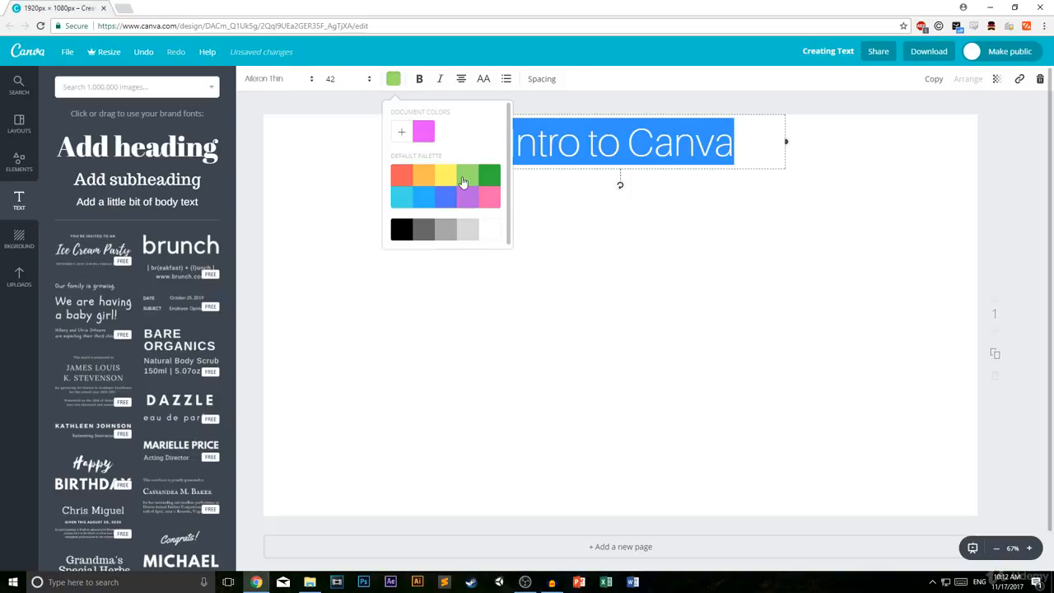
click(489, 201)
click(799, 141)
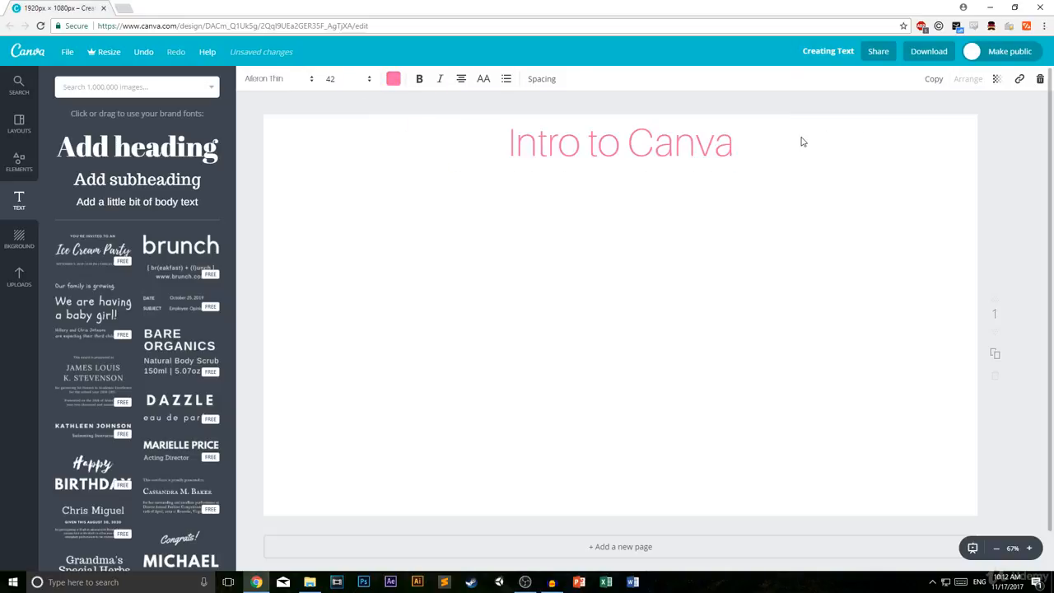
- Give the whole "Intro to Canva" heading the custom pale cream colour fff3cf from the colour wheel
click(750, 146)
drag(750, 147, 504, 144)
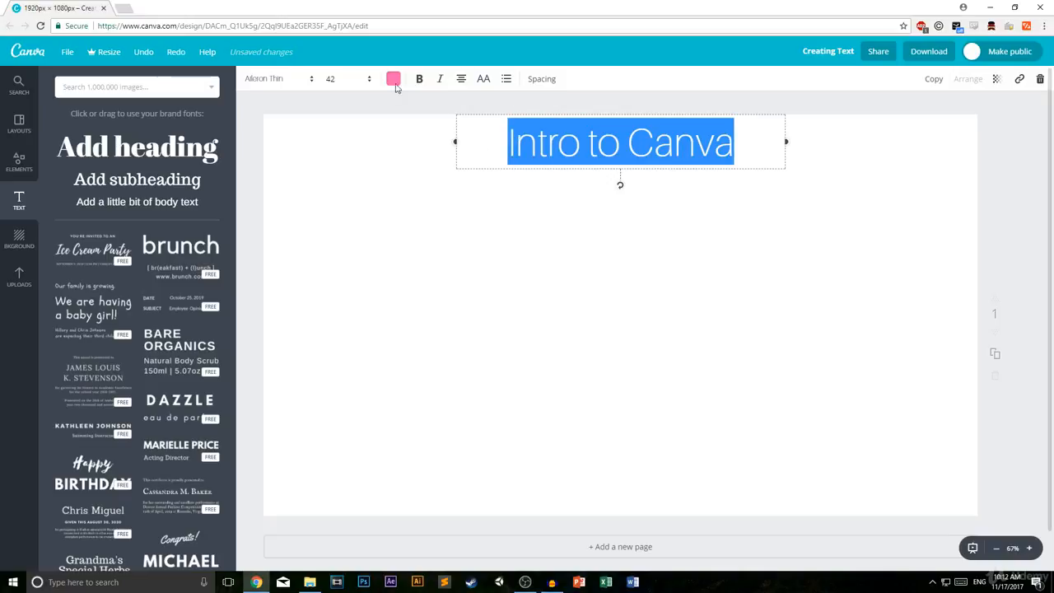
click(392, 79)
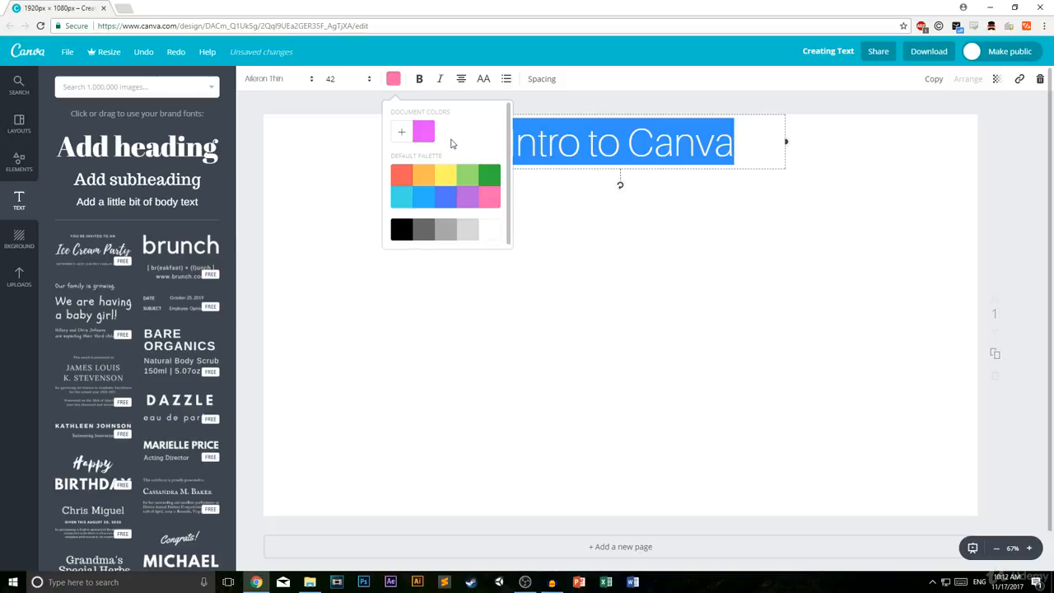
click(401, 135)
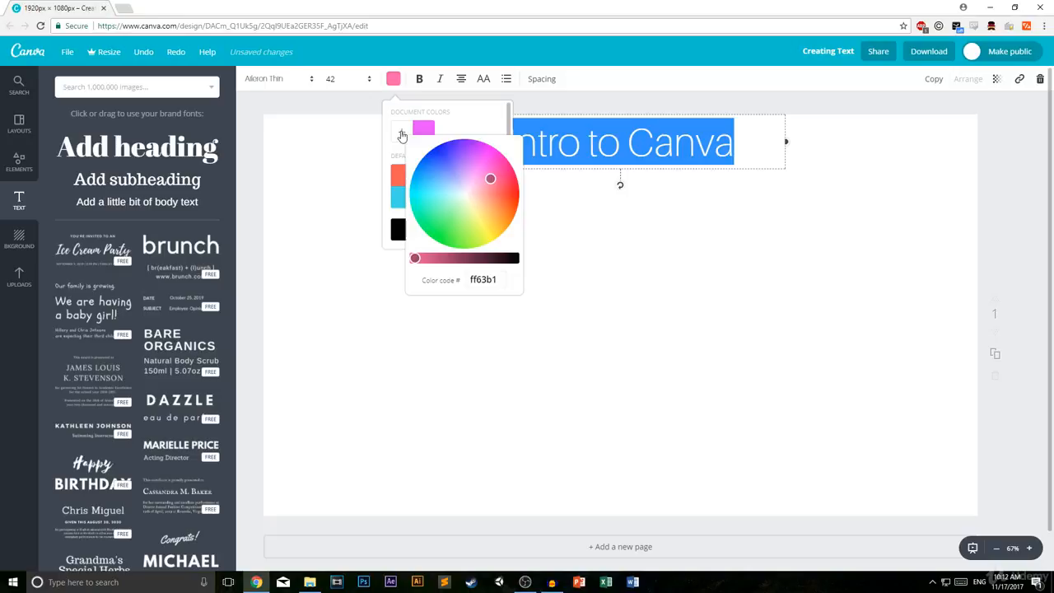
click(487, 172)
drag(489, 173, 471, 200)
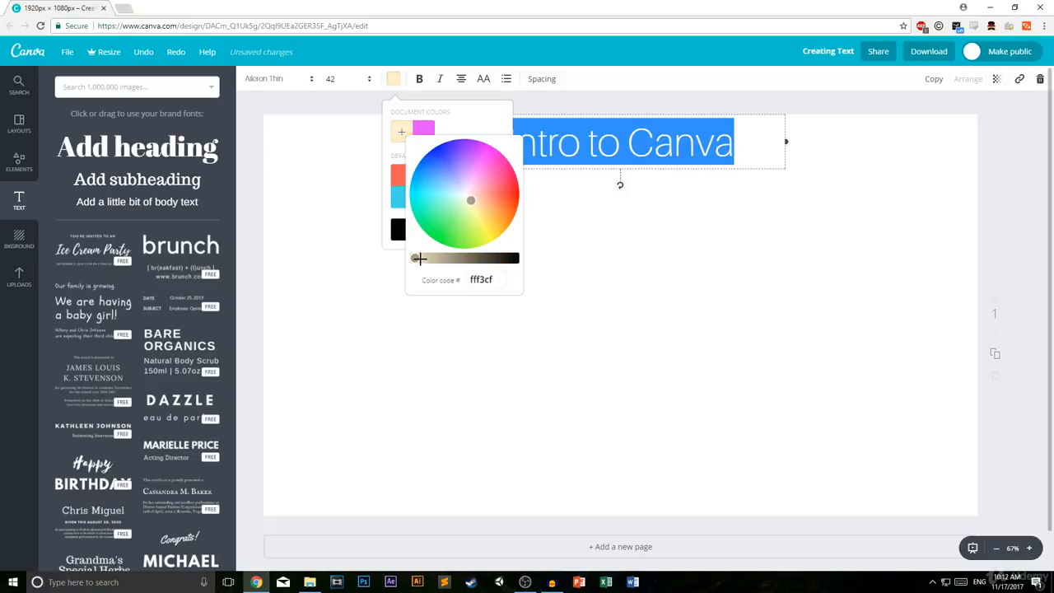
drag(420, 258, 390, 238)
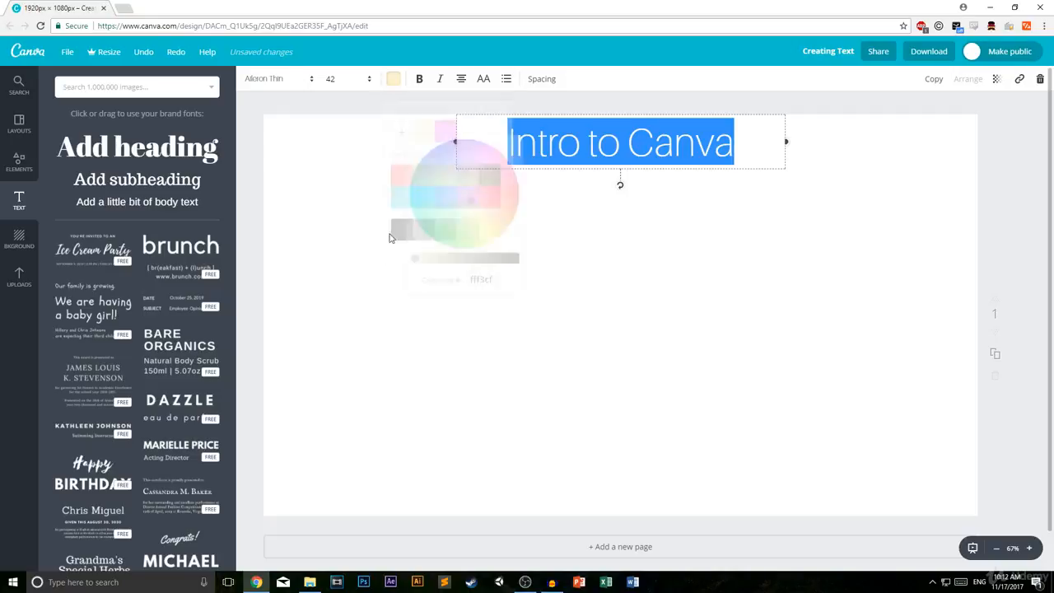
click(394, 80)
click(785, 143)
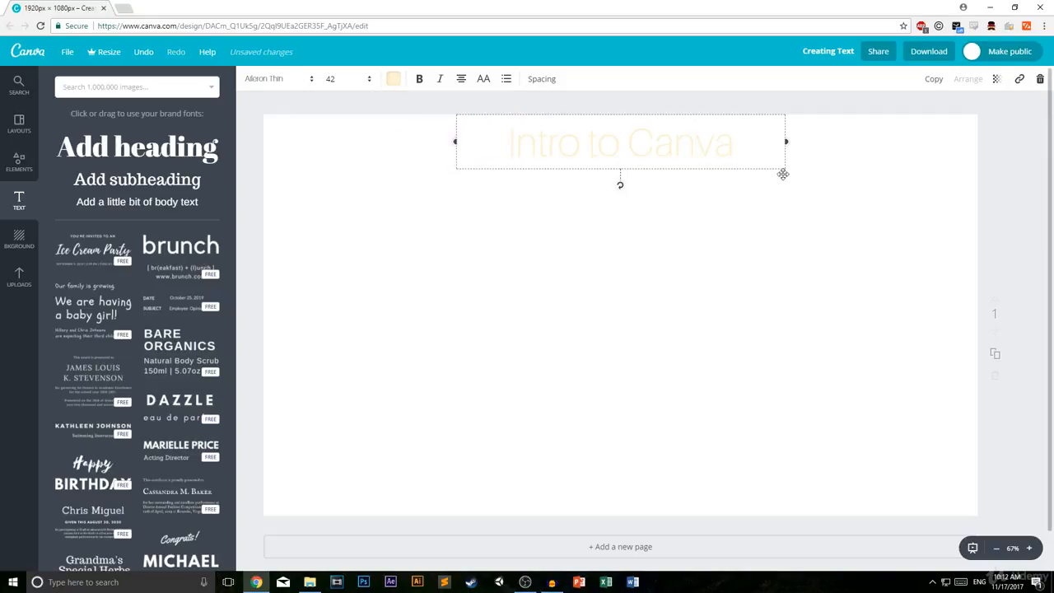
click(804, 200)
- Make the whole "Intro to Canva" heading bold and italic
click(606, 151)
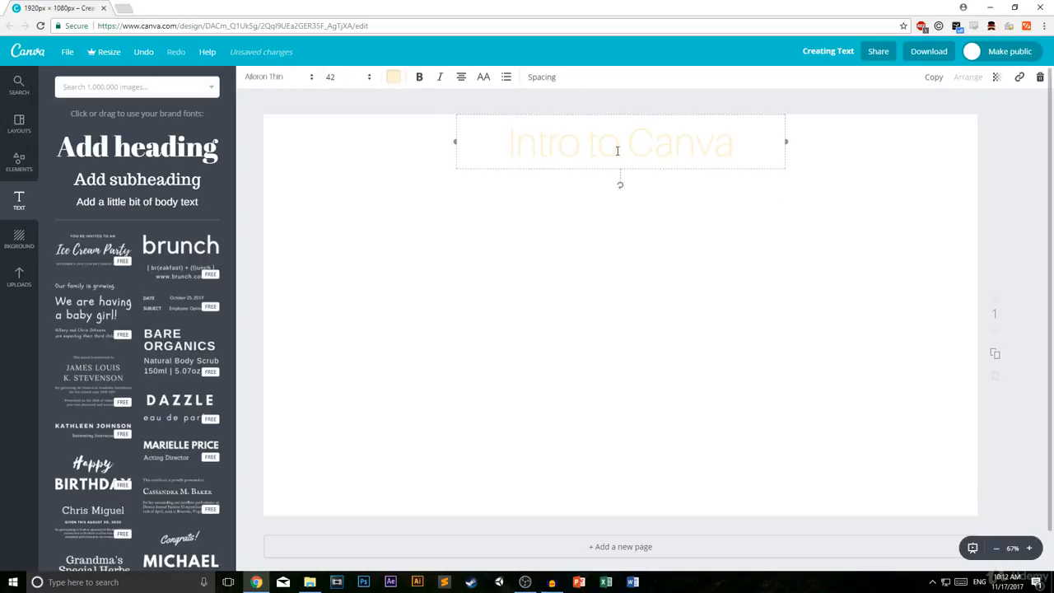
drag(741, 142, 505, 142)
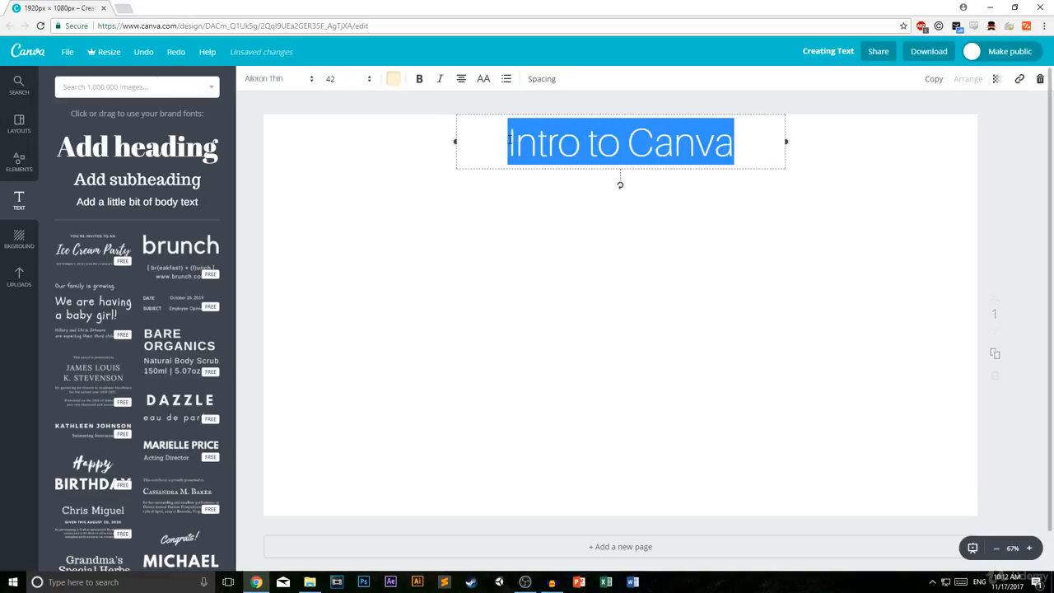
click(419, 79)
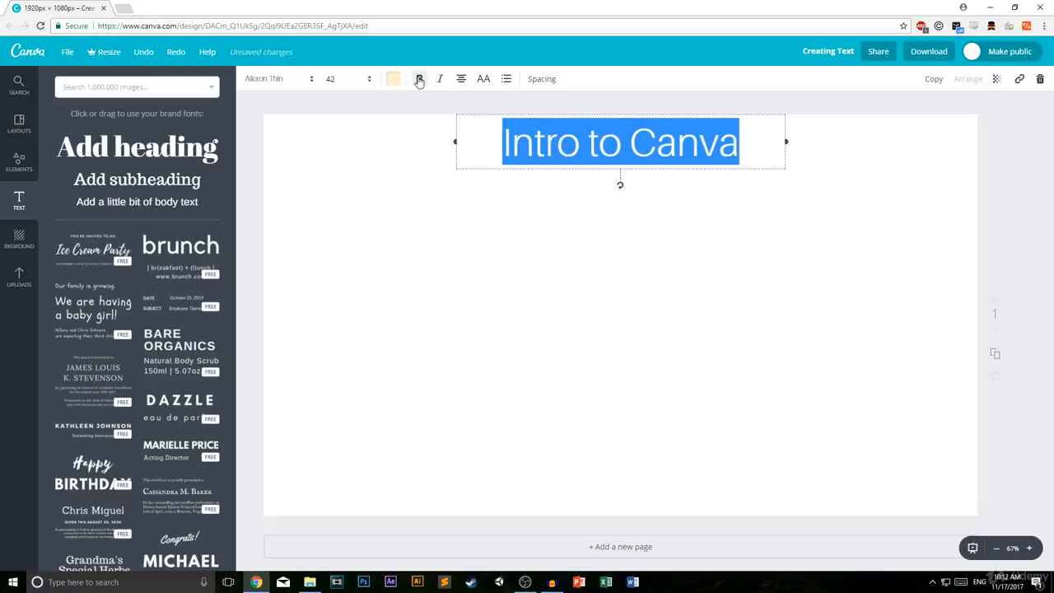
click(419, 79)
click(441, 80)
click(441, 80)
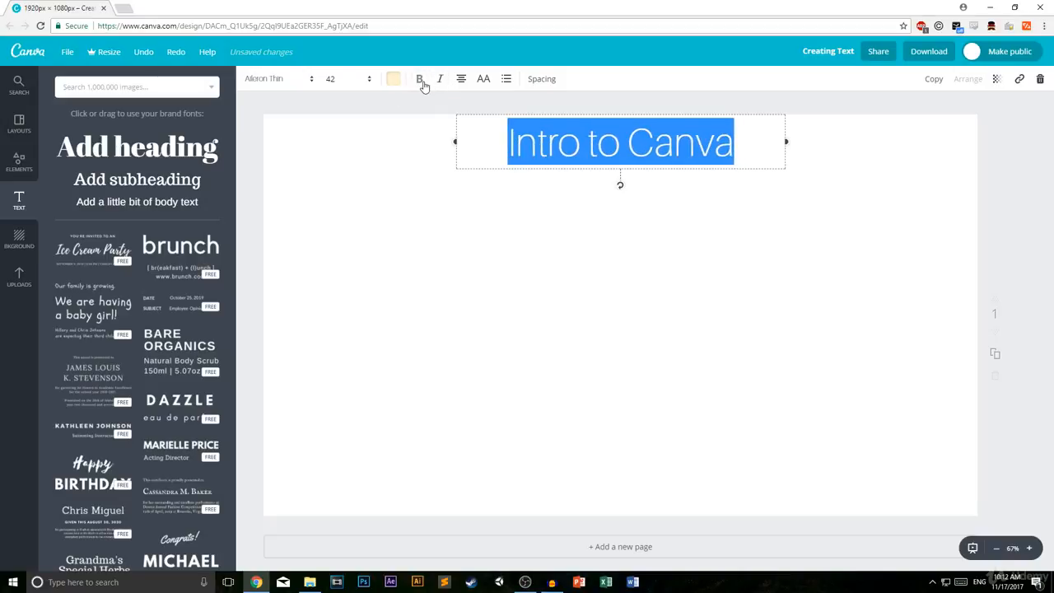
click(421, 80)
click(440, 80)
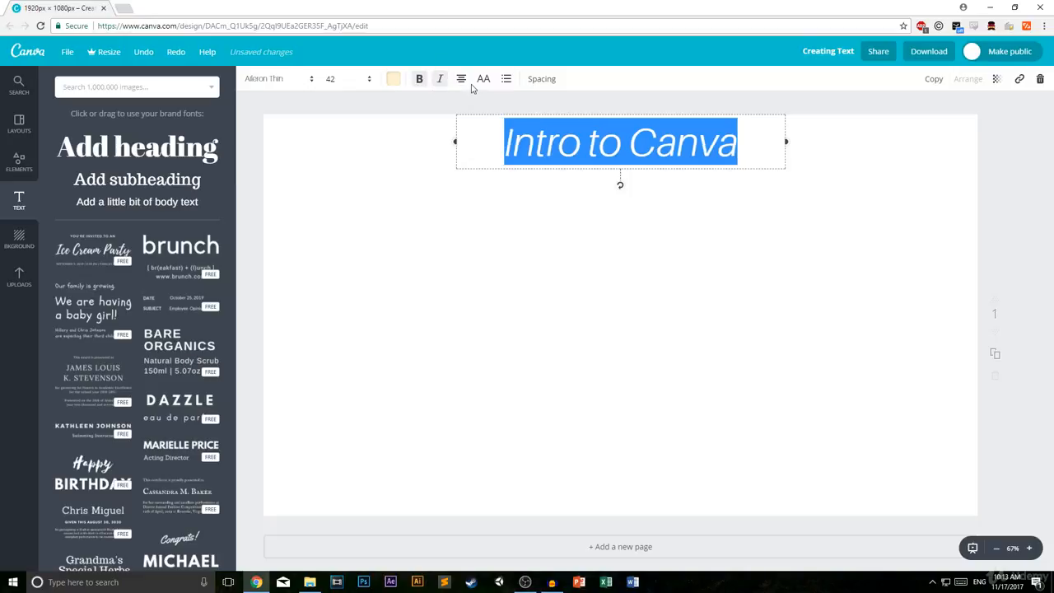
- Try left and right alignment on the "Intro to Canva" heading, and return it to centre alignment
click(461, 79)
click(464, 111)
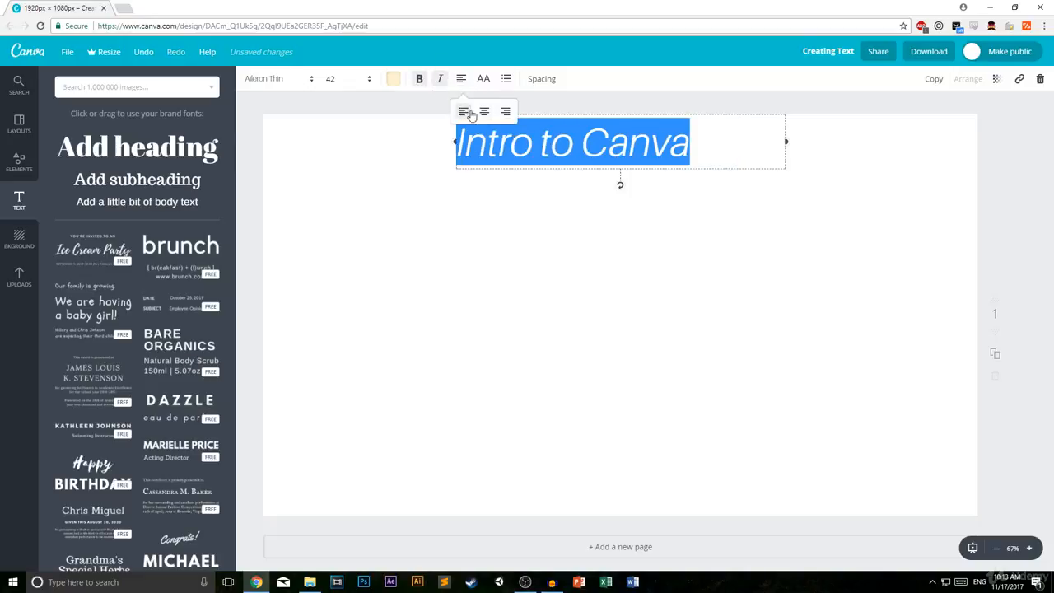
click(484, 111)
click(505, 111)
click(484, 112)
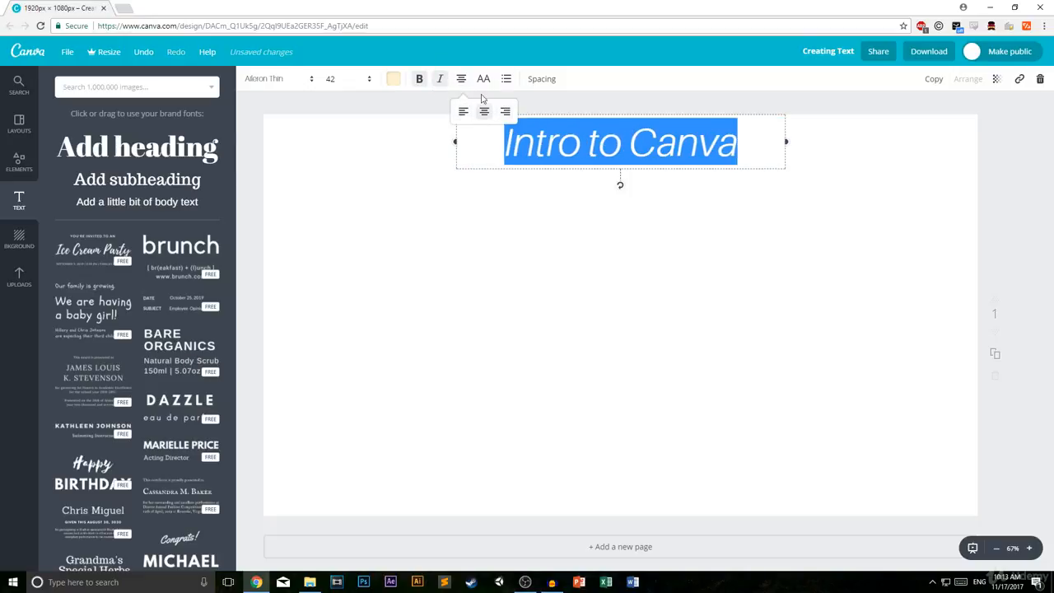
- Try uppercase on the "Intro to Canva" heading several times, and return it to its original letter case
click(483, 79)
click(484, 79)
click(483, 79)
click(483, 79)
click(483, 79)
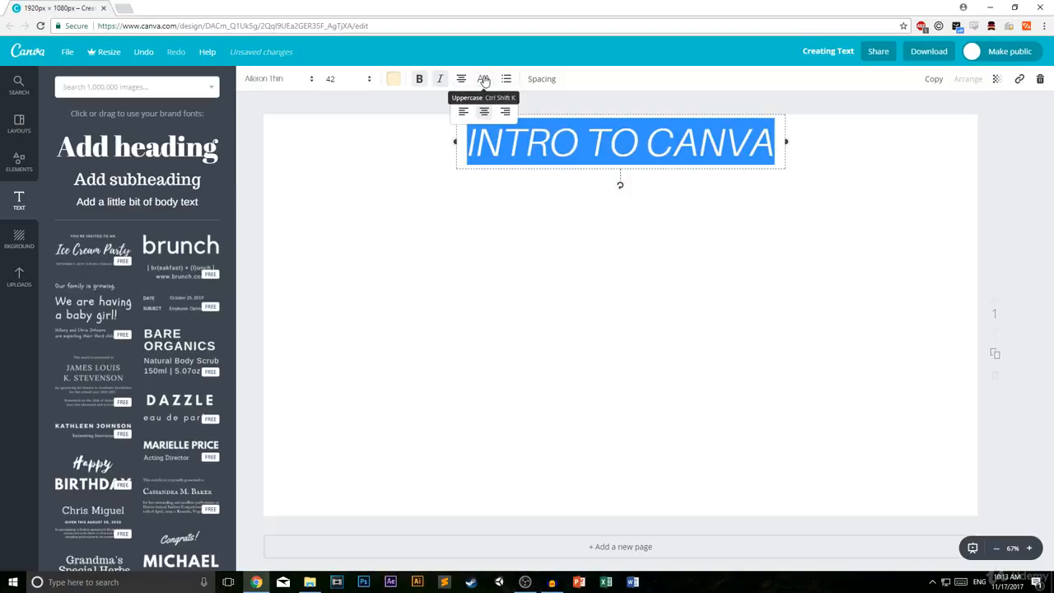
click(483, 79)
click(483, 79)
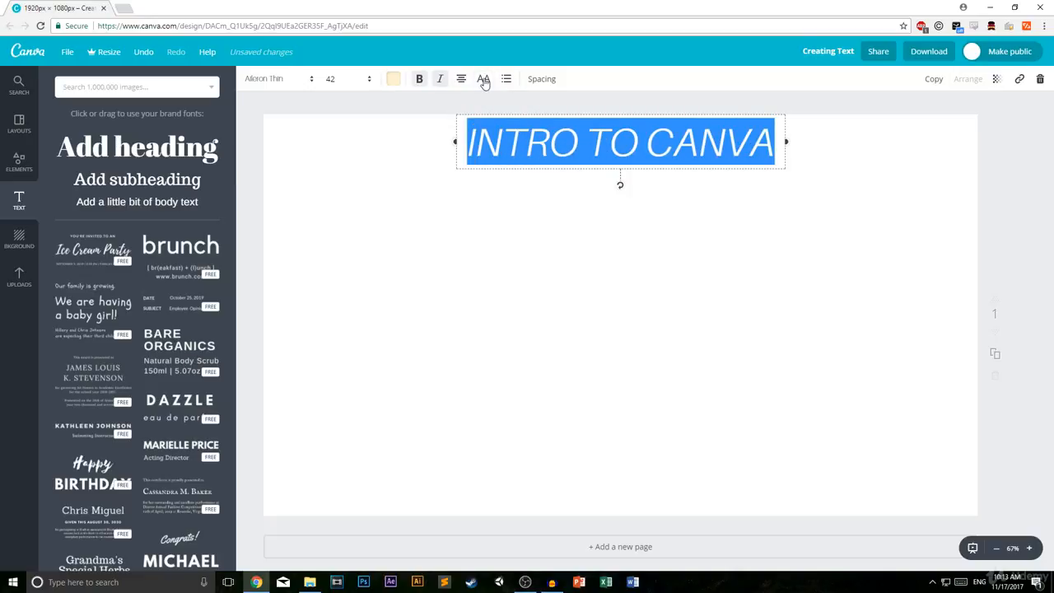
click(484, 79)
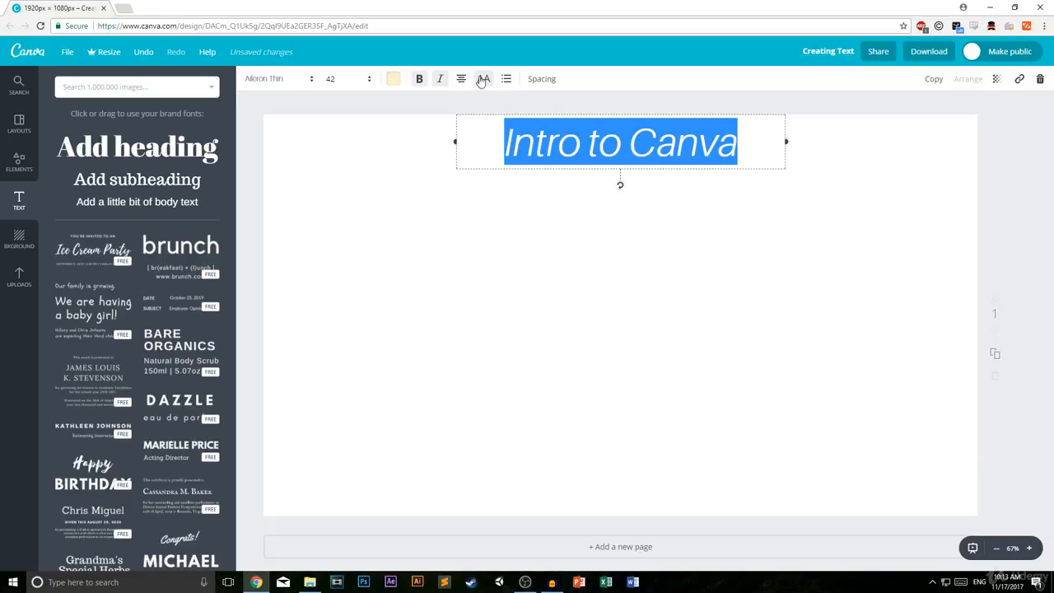
click(483, 80)
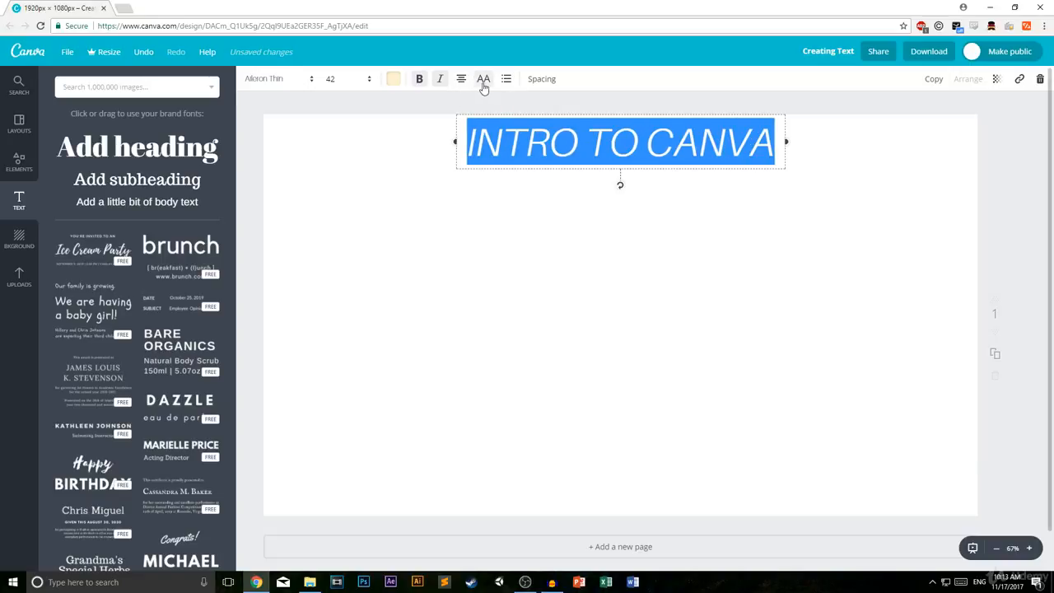
click(483, 80)
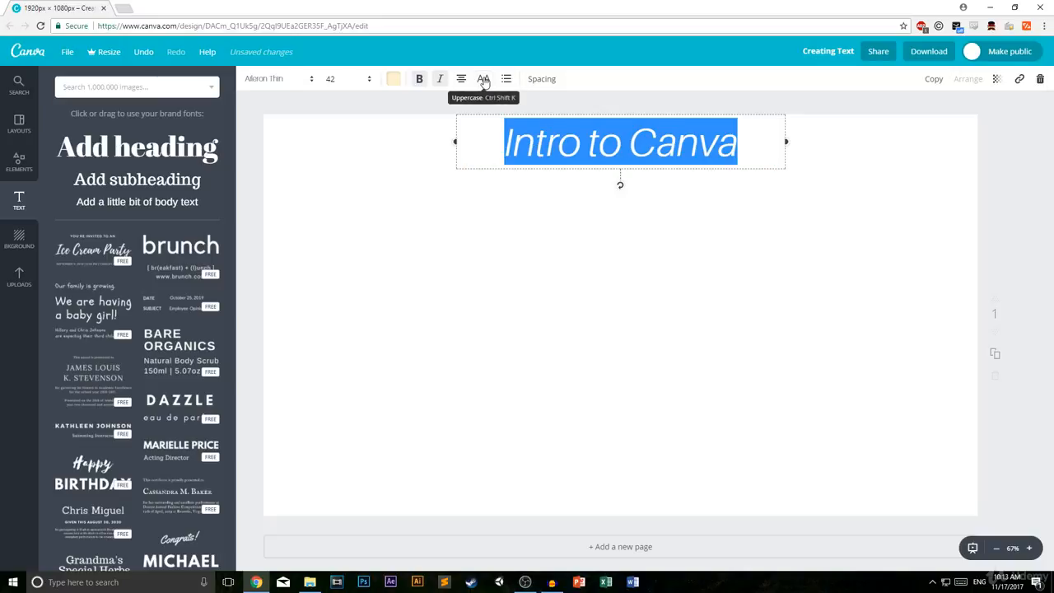
click(483, 79)
click(484, 80)
click(484, 81)
click(484, 81)
click(485, 82)
click(485, 82)
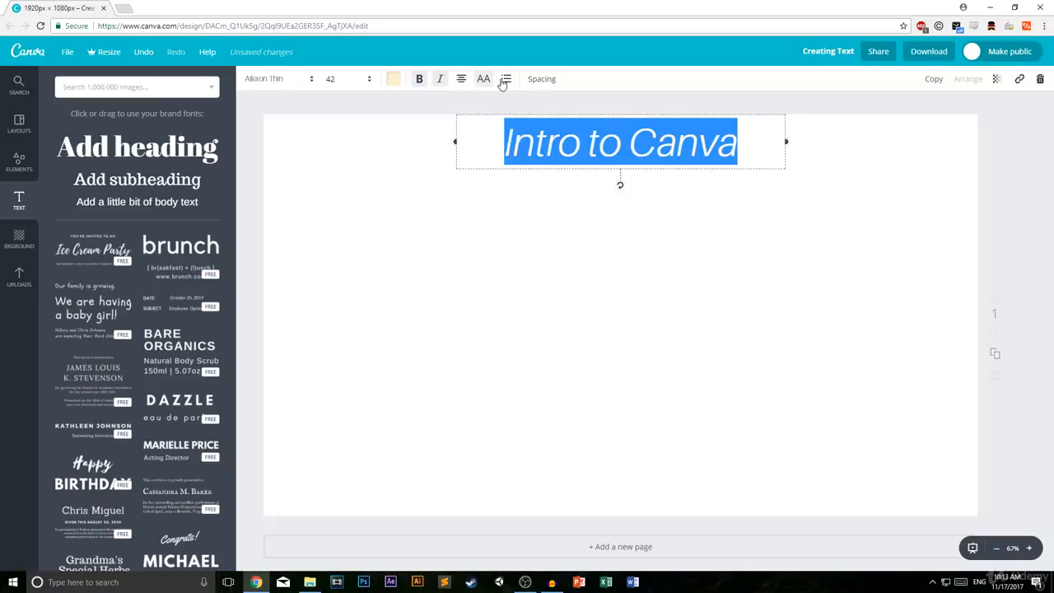
- Turn the heading into a bulleted list and add the items "s", "d" and "fg" below it
click(506, 80)
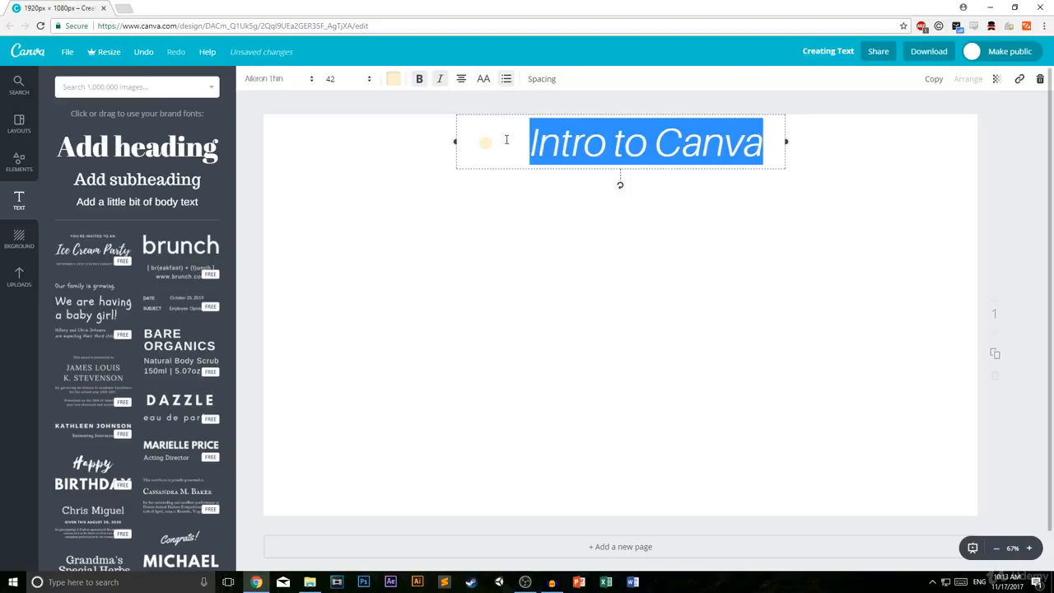
click(668, 141)
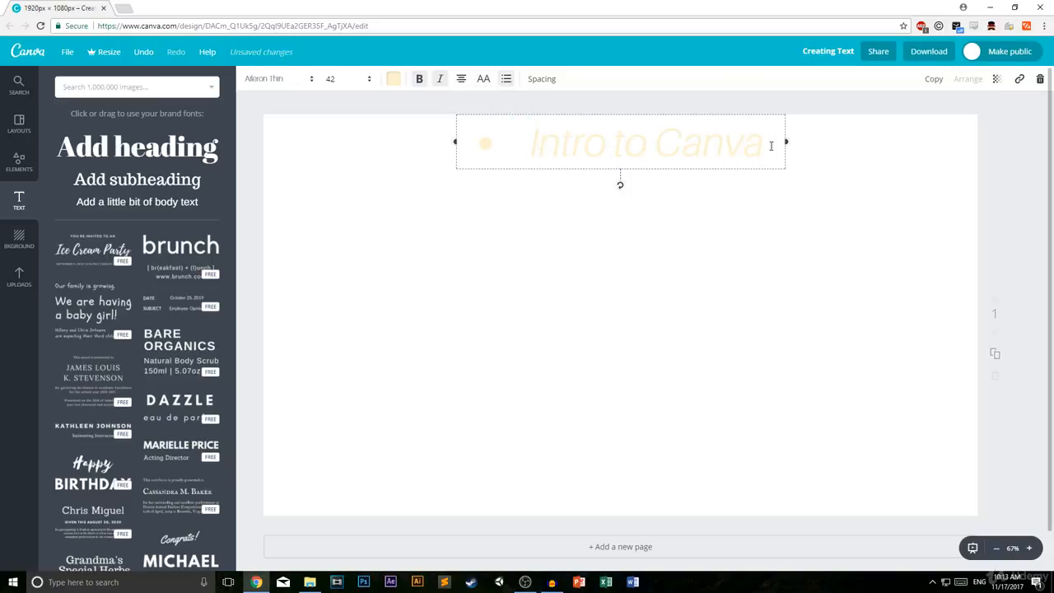
key(Return)
text(s)
key(Return)
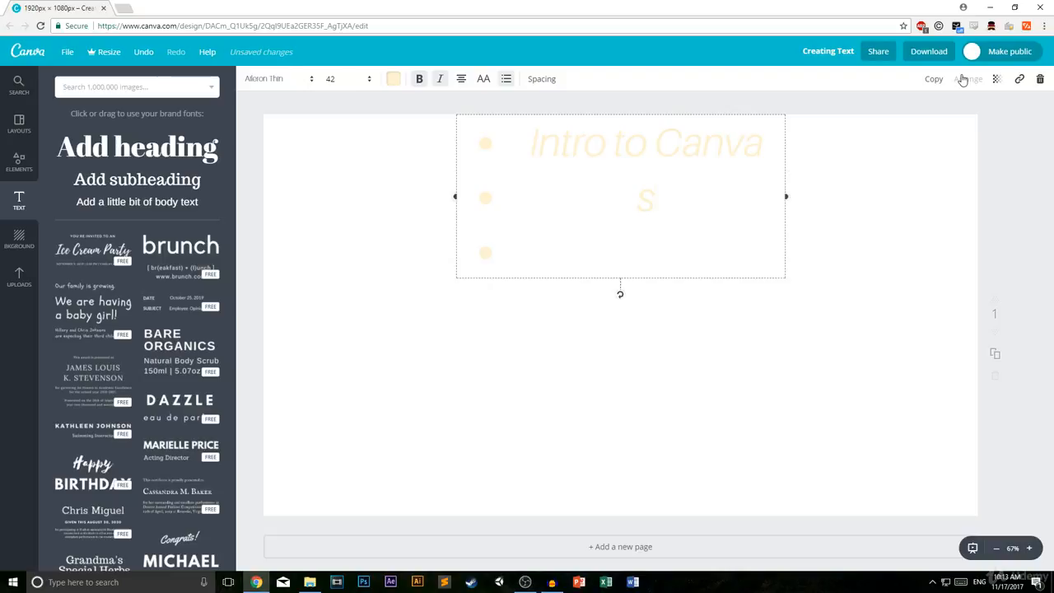
text(d)
key(Return)
text(fg)
key(Return)
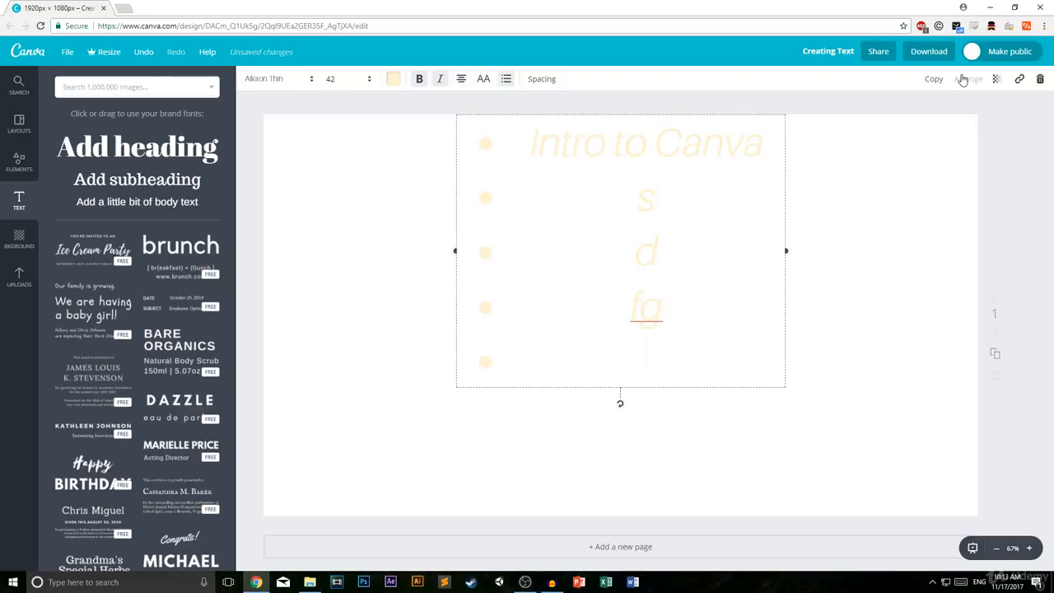
- Delete the extra list items and remove the bullet formatting from the "Intro to Canva" heading
key(BackSpace)
key(BackSpace)
key(BackSpace)
key(BackSpace)
key(BackSpace)
key(BackSpace)
key(BackSpace)
key(BackSpace)
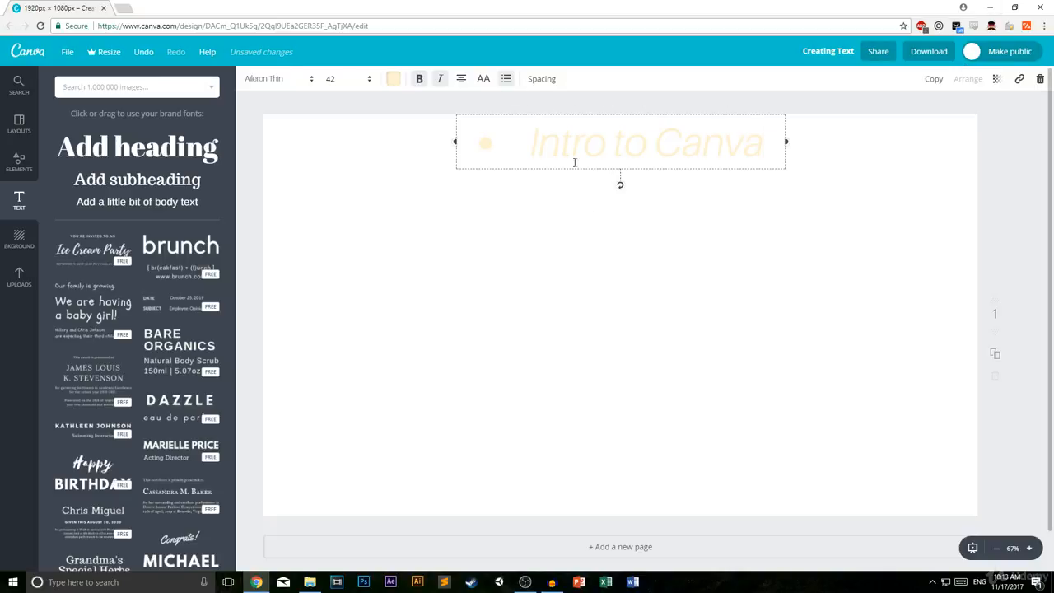
click(506, 82)
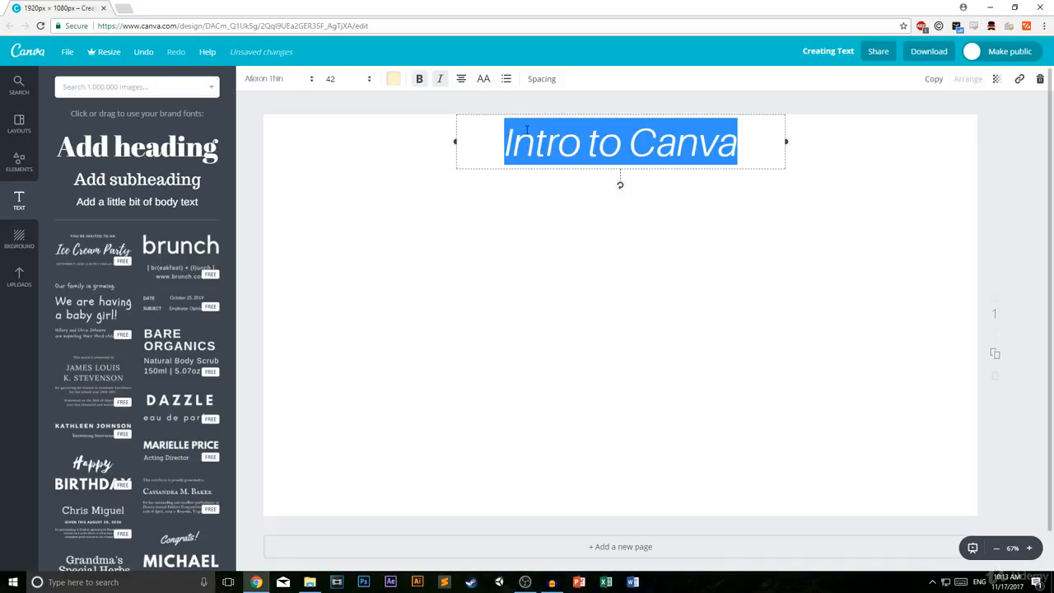
- Add a second line reading "sdsdsd" below "Intro to Canva" and set the text's line height to 1.24
click(535, 83)
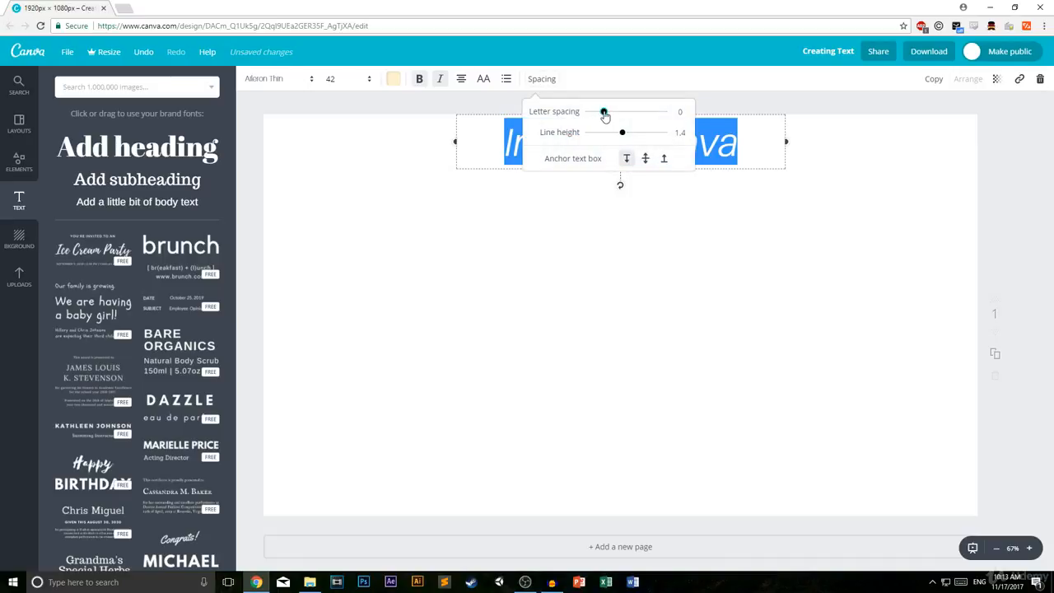
mouse_move(604, 115)
mouse_down()
mouse_move(616, 113)
mouse_move(599, 113)
mouse_move(628, 135)
mouse_move(605, 113)
mouse_up()
click(750, 147)
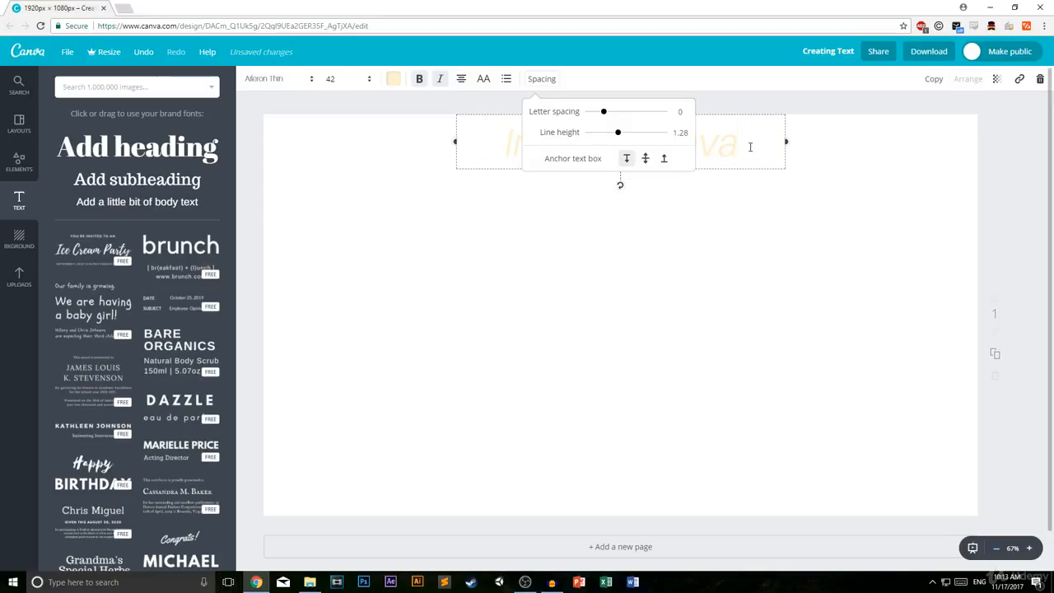
key(Return)
text(sdsdsd)
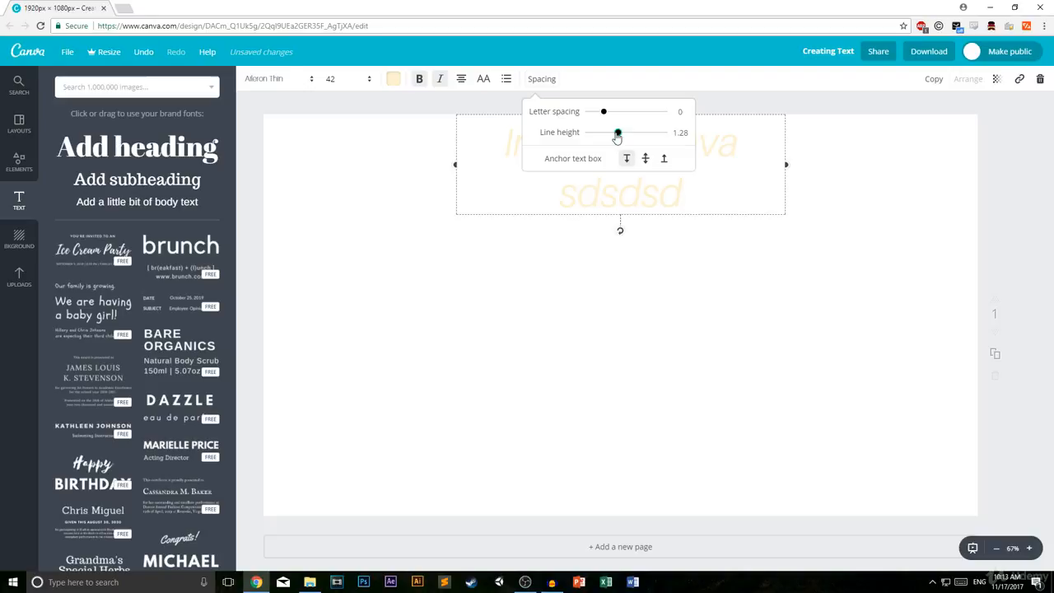
mouse_move(618, 133)
mouse_down()
mouse_move(661, 134)
mouse_move(605, 134)
mouse_move(635, 148)
mouse_move(617, 146)
mouse_up()
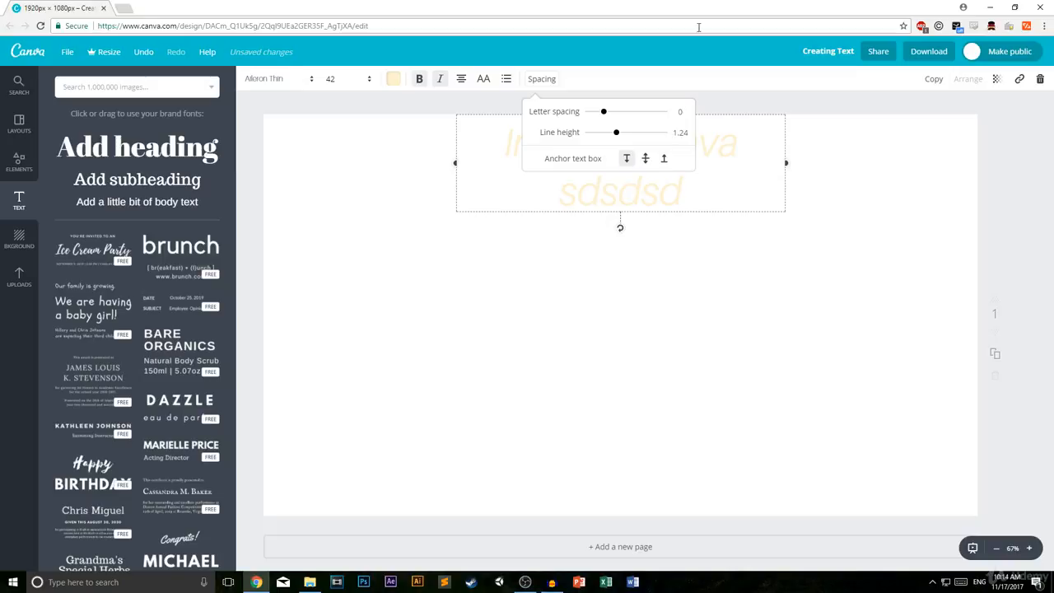
click(539, 78)
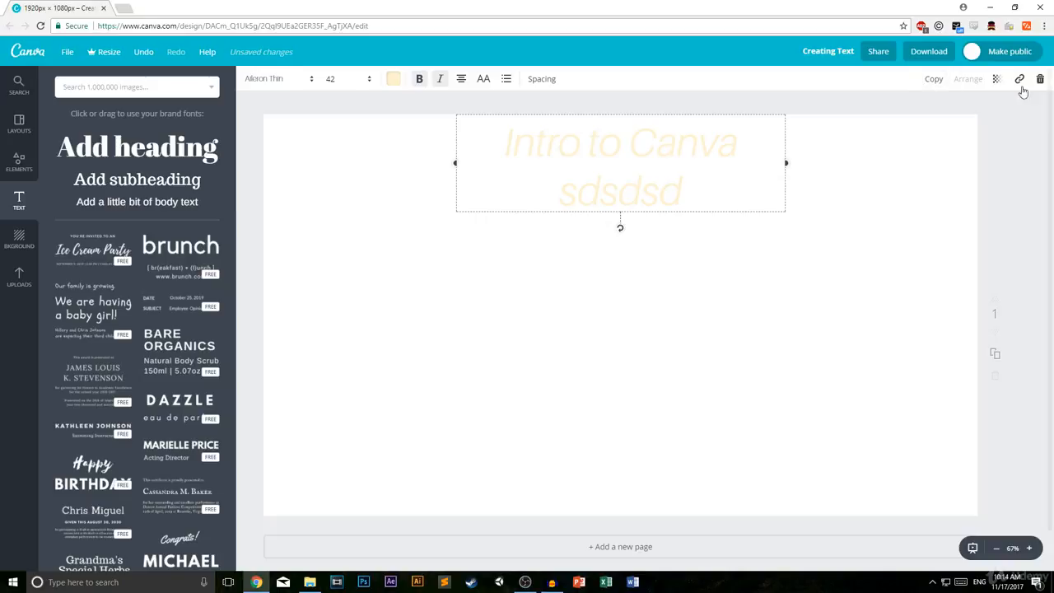
- Duplicate the heading text box, and undo the duplication
click(944, 82)
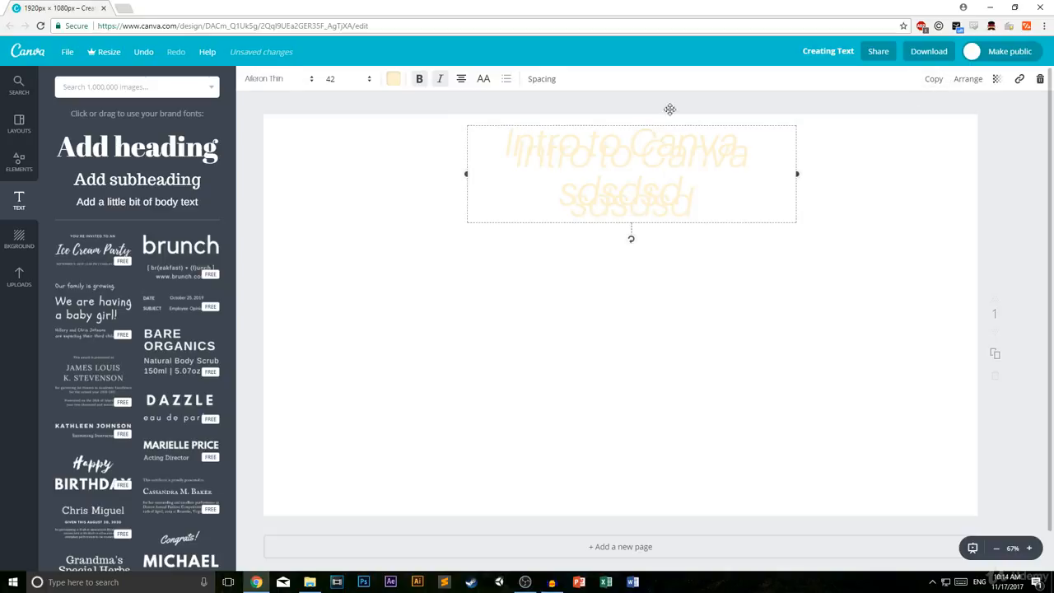
key(ctrl+z)
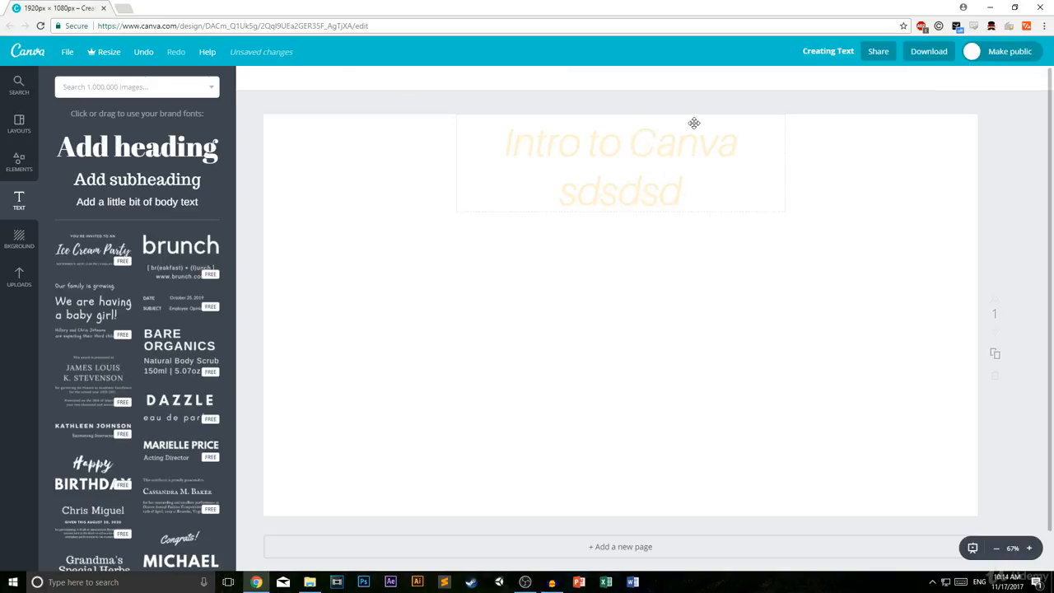
- Try the transparency setting on the heading text box, leaving it at 100
click(743, 146)
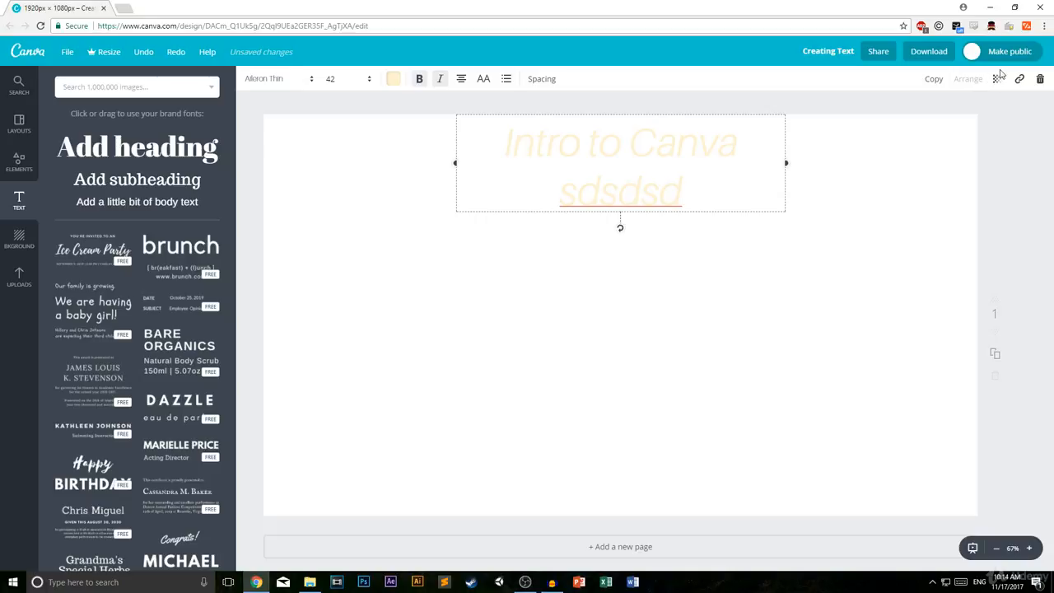
click(997, 79)
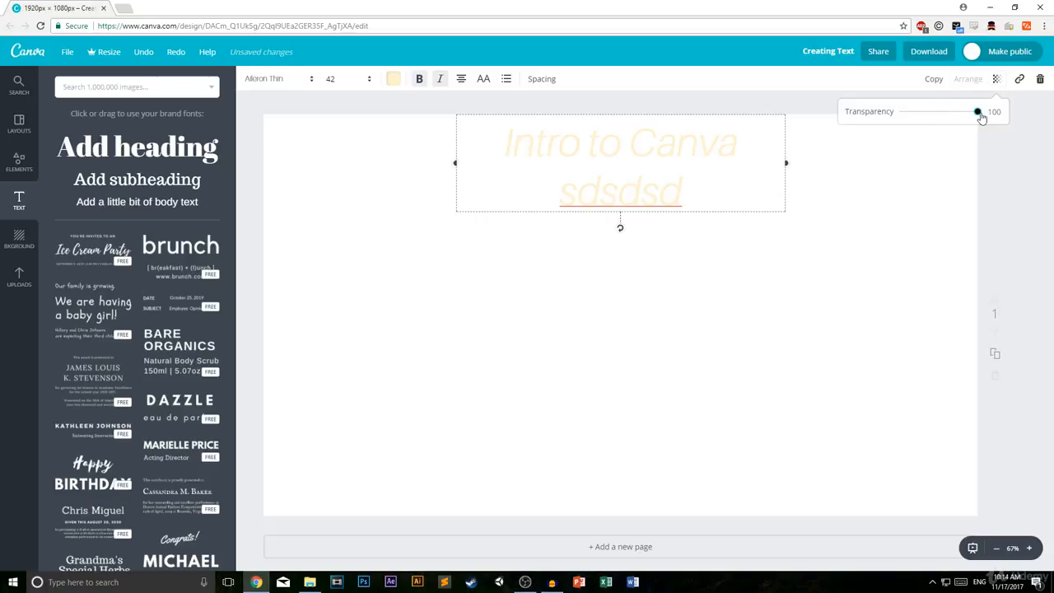
mouse_move(976, 111)
mouse_down()
mouse_move(931, 113)
mouse_move(989, 113)
mouse_up()
click(1000, 78)
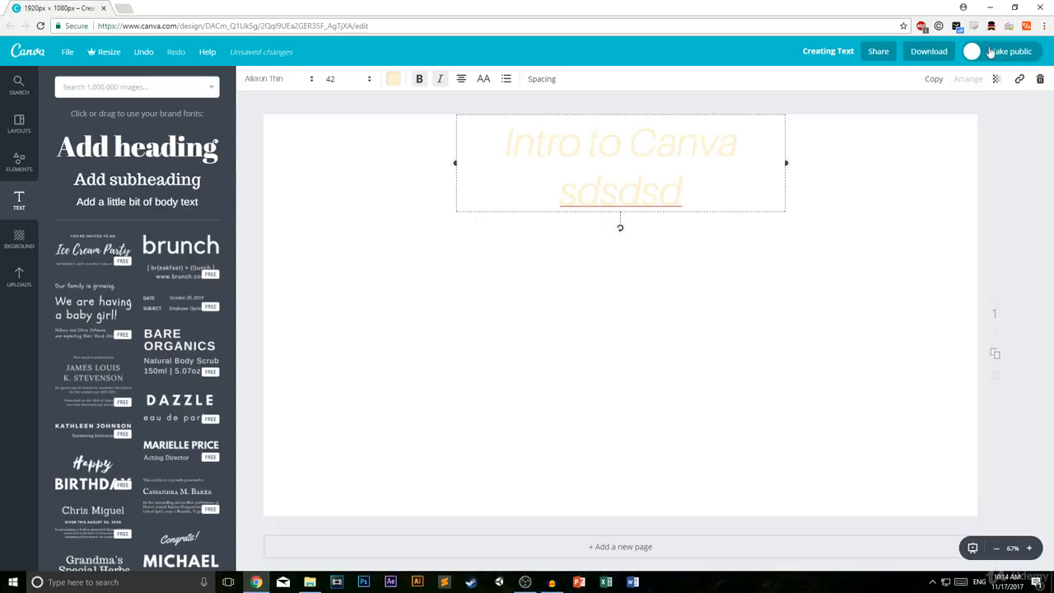
- View the link option for the "Intro to Canva" text box without adding a URL, and delete the text box
click(1020, 80)
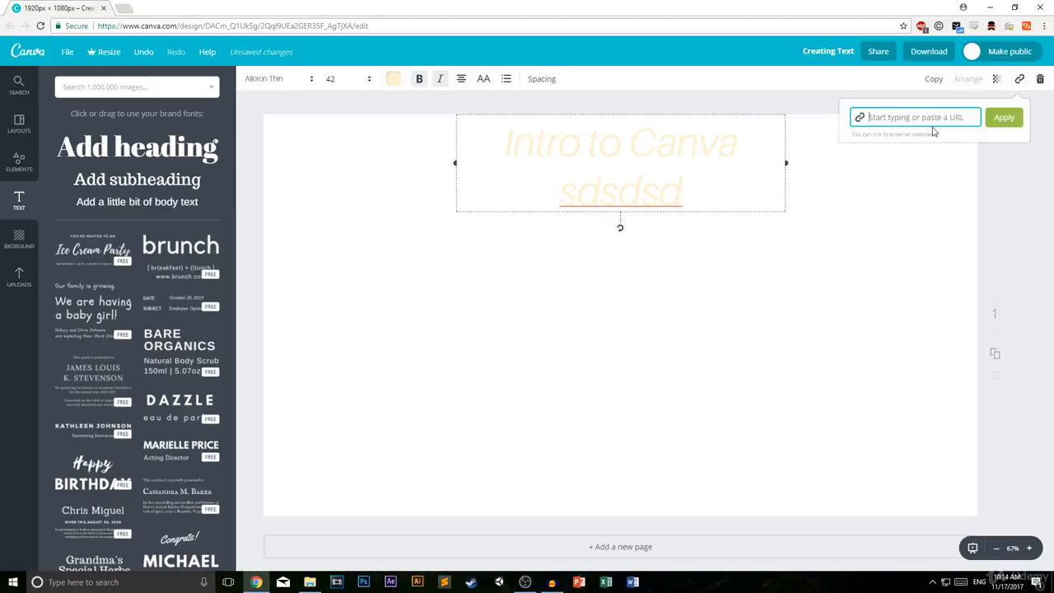
click(1019, 79)
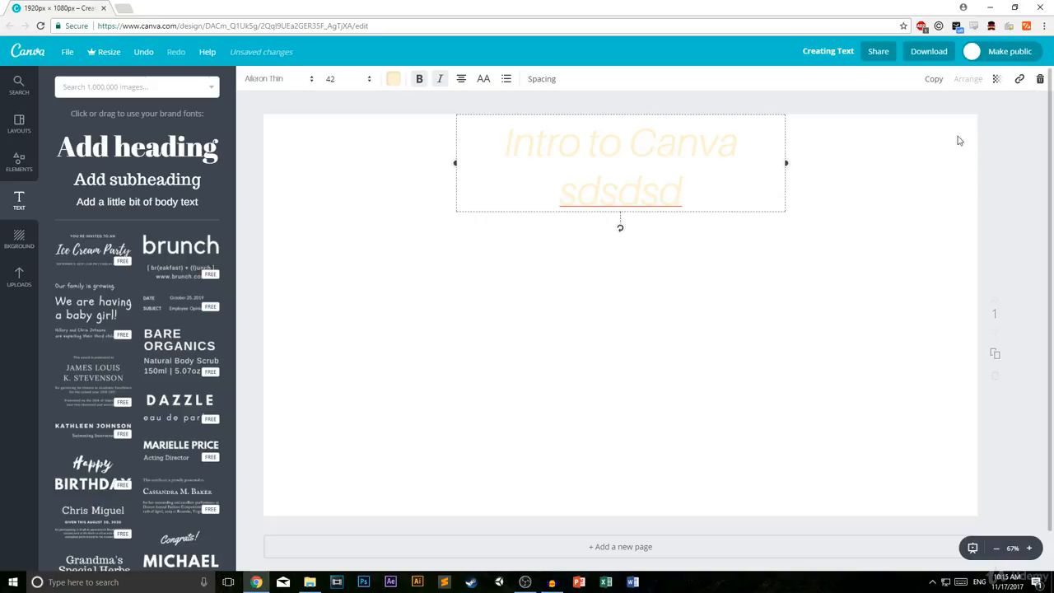
click(1041, 79)
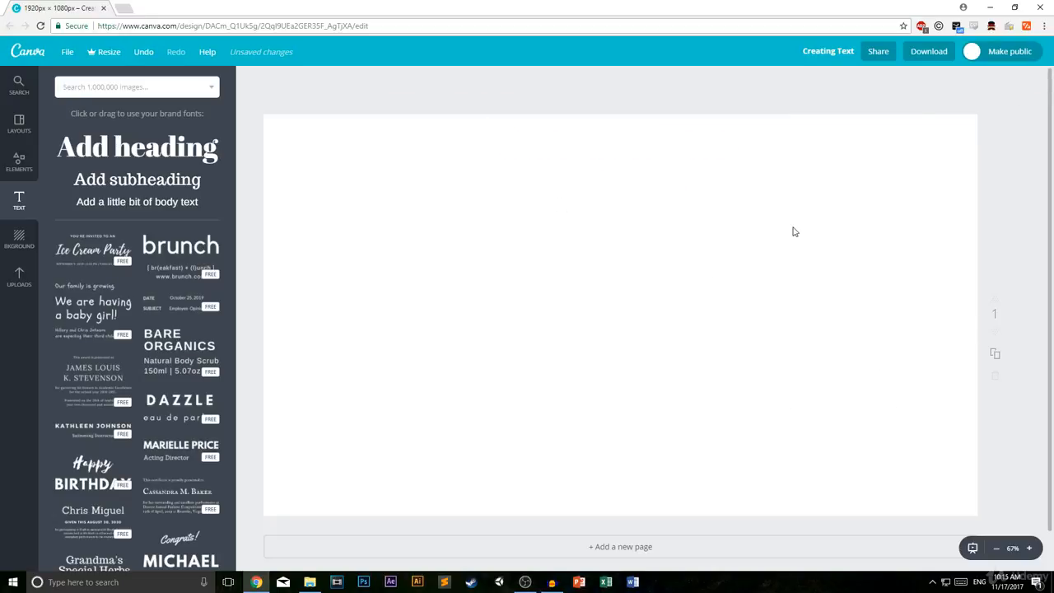
- Place the "FARM TO TABLE" text template on the blank page and enlarge it until its main heading is about size 80
scroll(158, 263, down, 5)
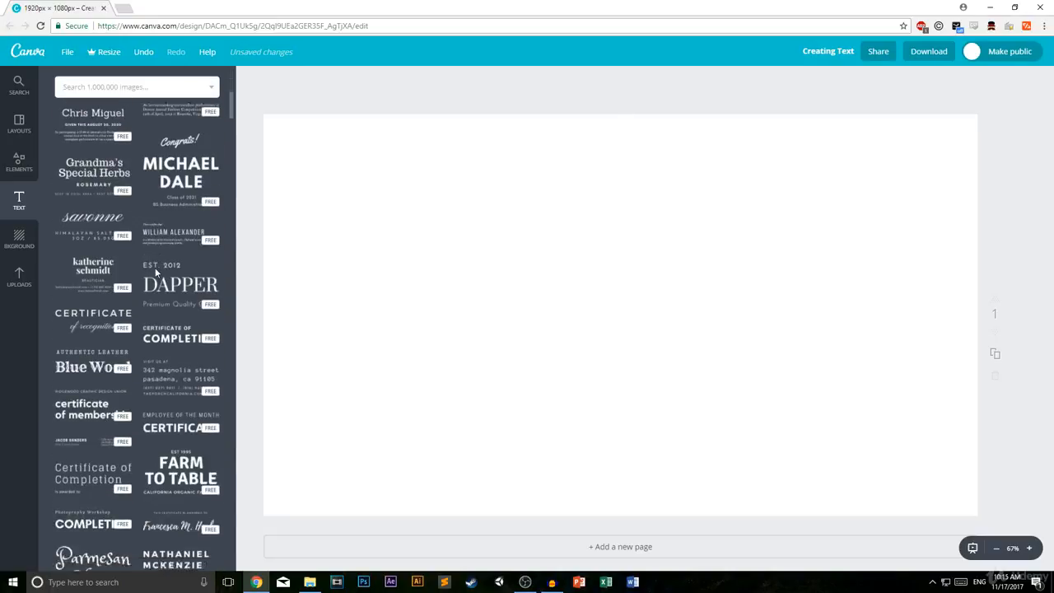
scroll(152, 280, down, 3)
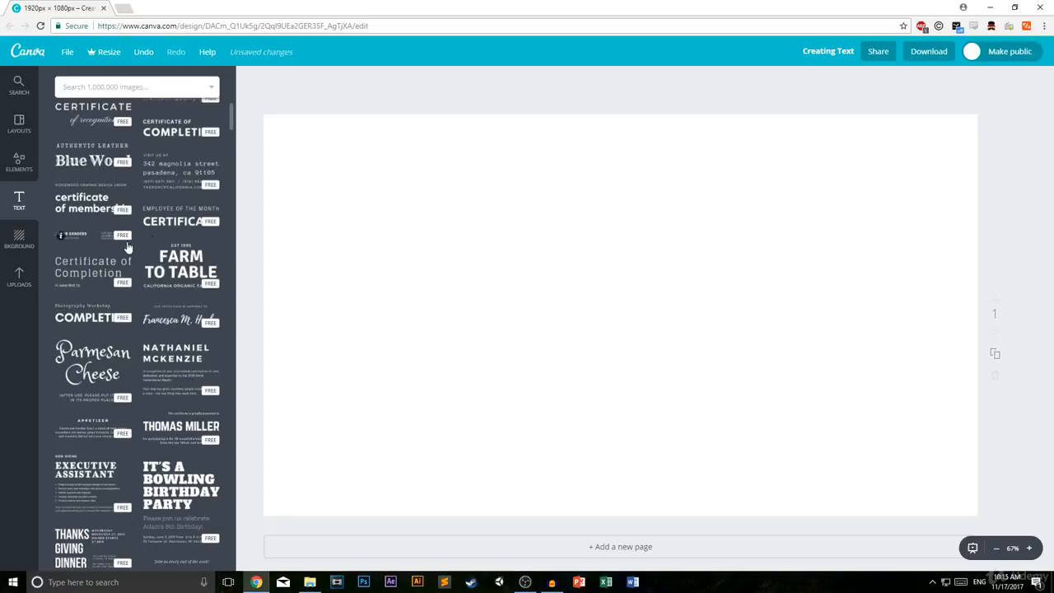
scroll(176, 247, up, 3)
scroll(136, 321, up, 1)
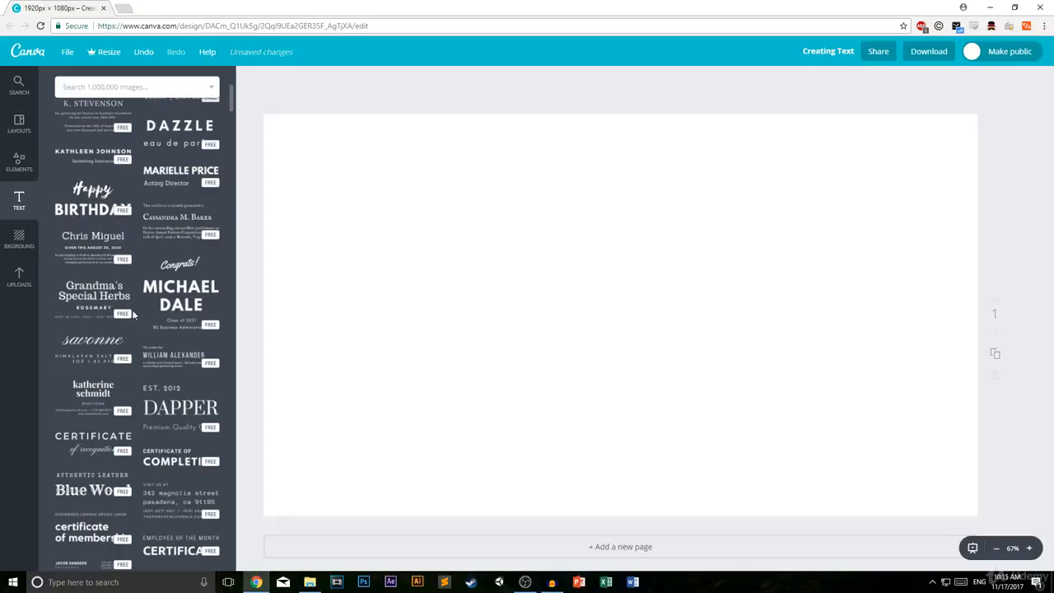
scroll(123, 301, down, 5)
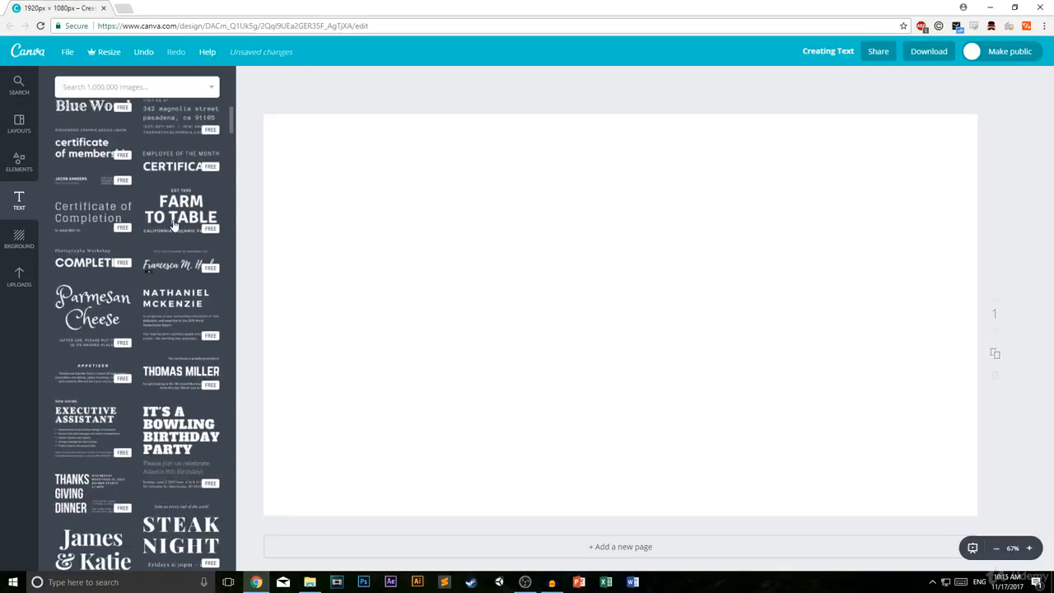
drag(174, 221, 626, 284)
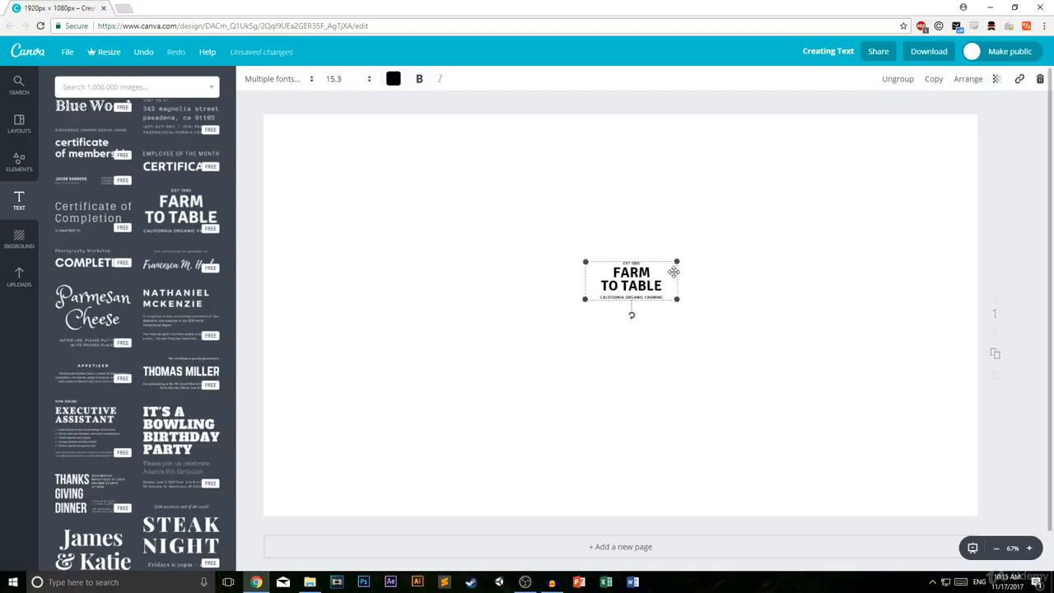
drag(676, 261, 846, 191)
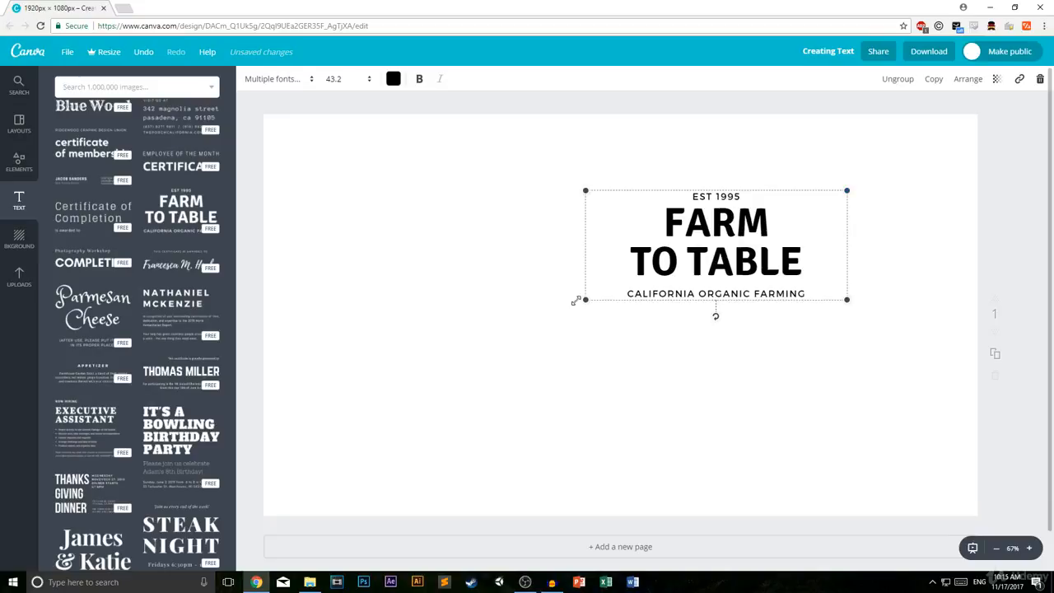
drag(561, 324, 361, 393)
- Select the individual text lines inside the "FARM TO TABLE" group to inspect their separate formatting
click(553, 233)
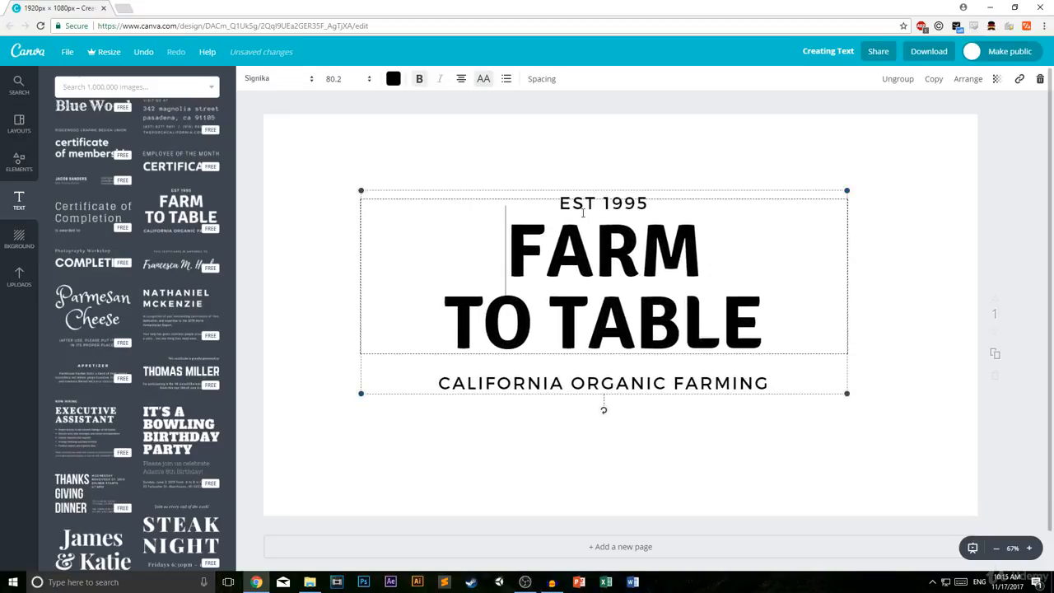
click(574, 203)
click(583, 236)
click(547, 383)
click(508, 216)
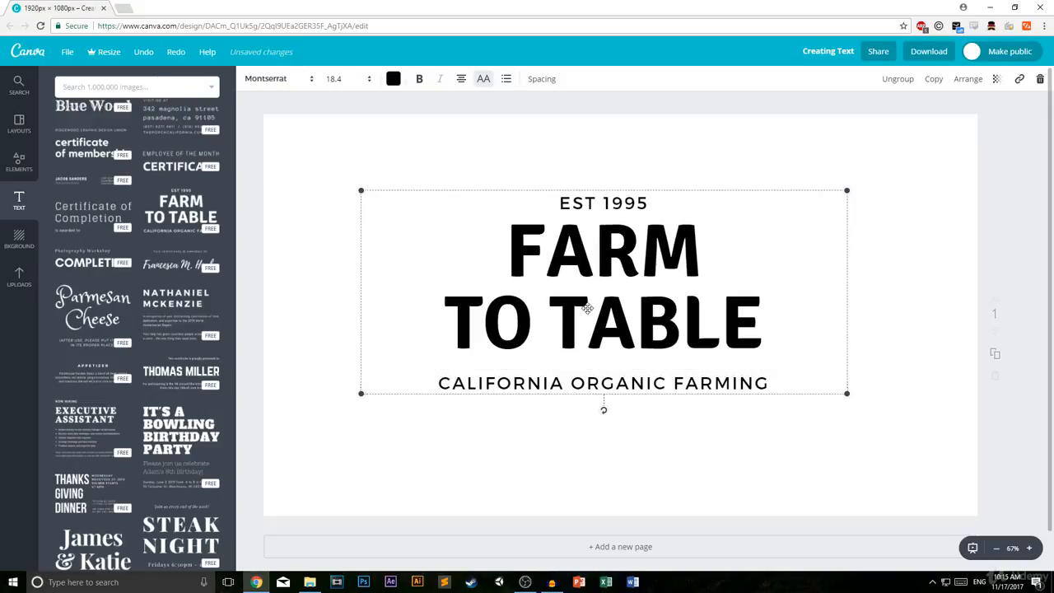
- Ungroup the "FARM TO TABLE" text, shift its lines slightly down together, and group them again
click(896, 79)
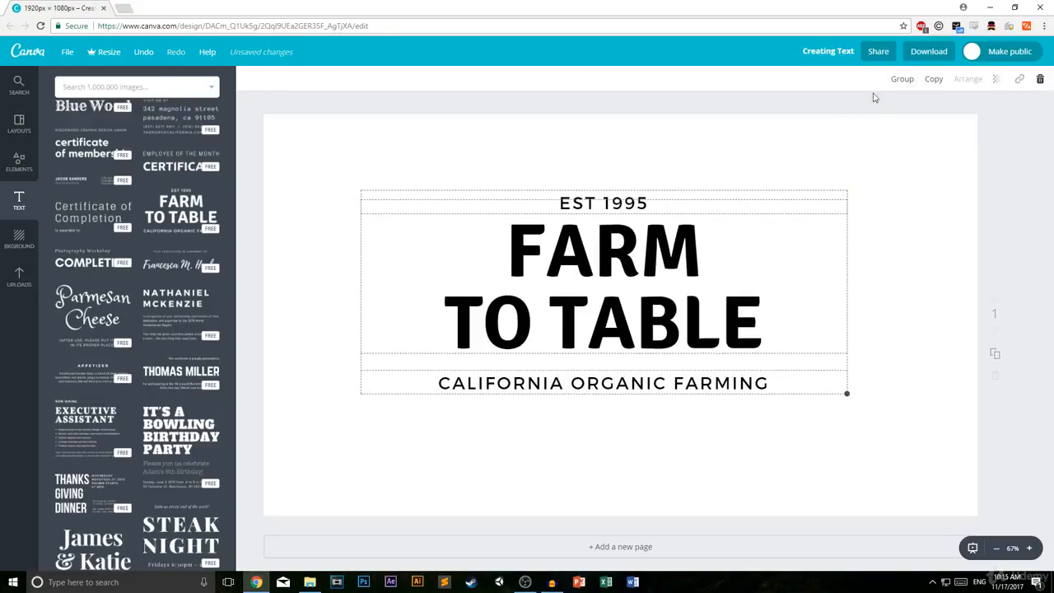
mouse_move(733, 205)
mouse_down()
mouse_move(729, 219)
mouse_move(785, 186)
mouse_move(735, 211)
mouse_up()
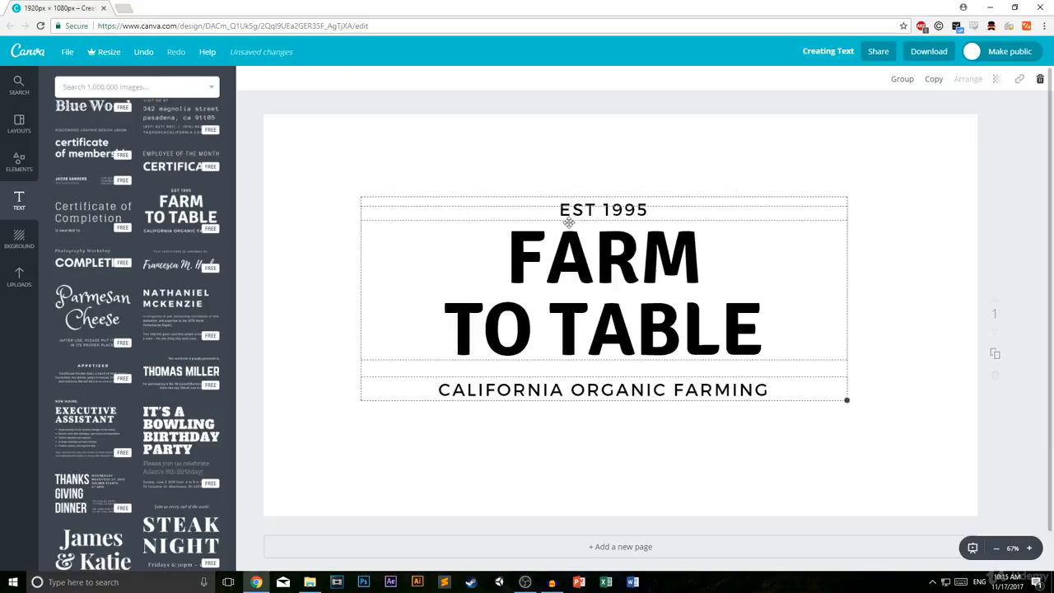
click(899, 81)
- Change the year in the "EST" line above "FARM TO TABLE" to 2017
click(648, 207)
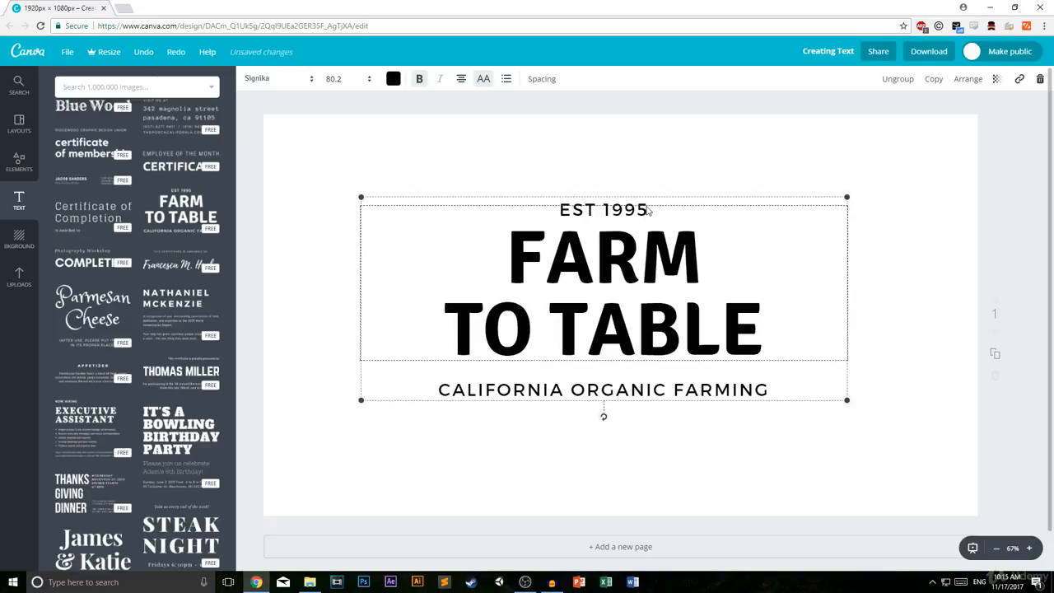
drag(649, 208, 605, 211)
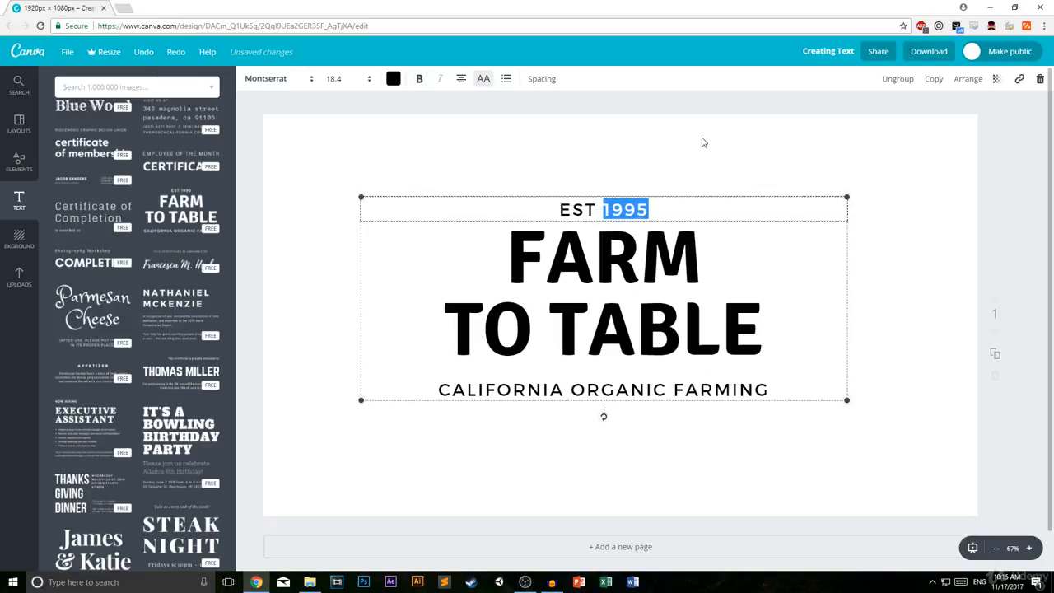
key(BackSpace)
text(2017)
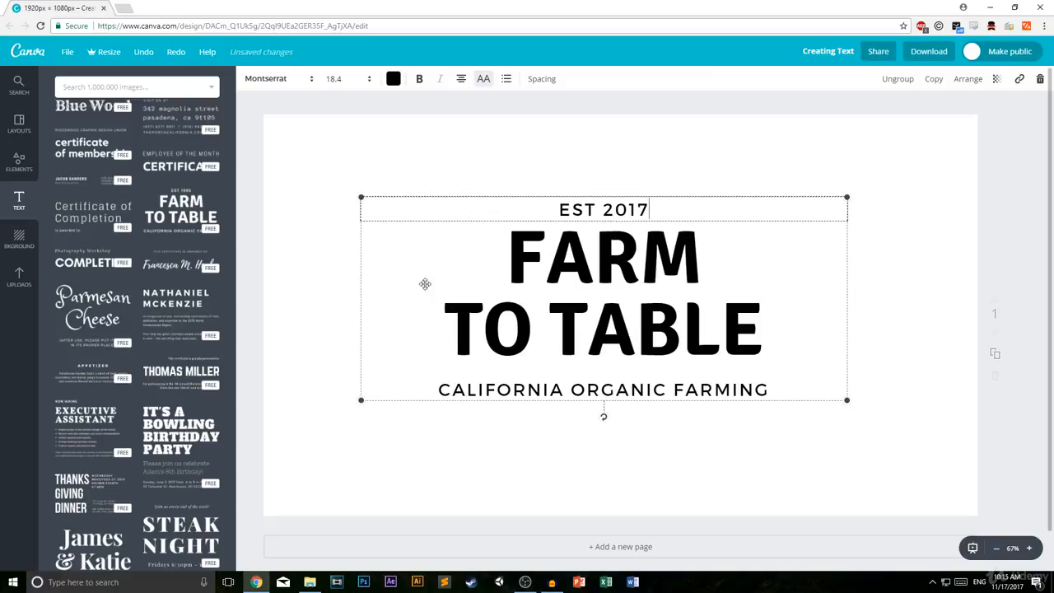
- Browse the text templates further down the list, as far as the coloured banners and badges
scroll(80, 231, down, 20)
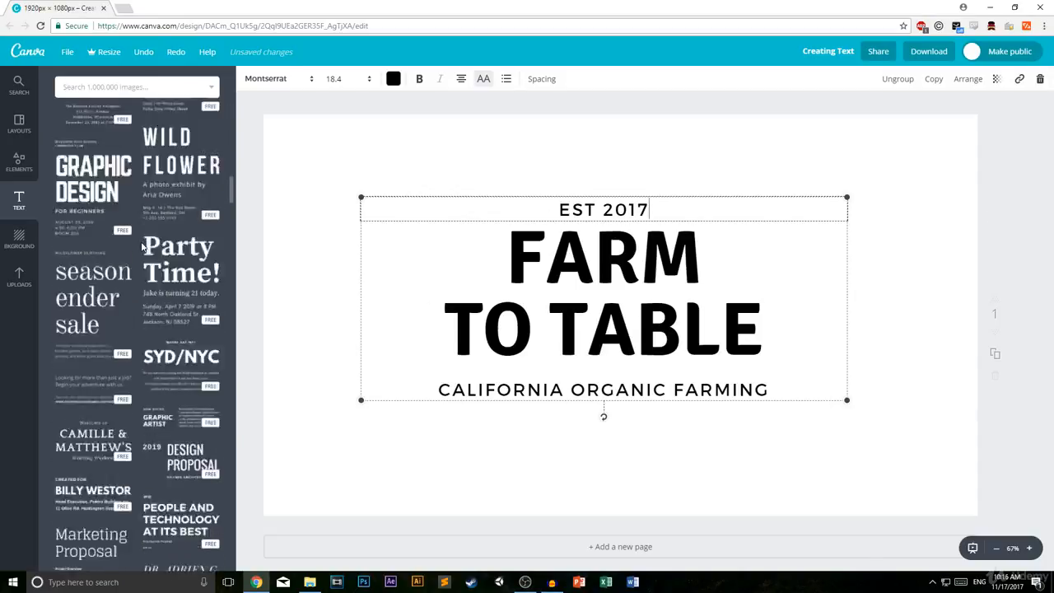
scroll(296, 235, down, 1)
scroll(169, 242, down, 3)
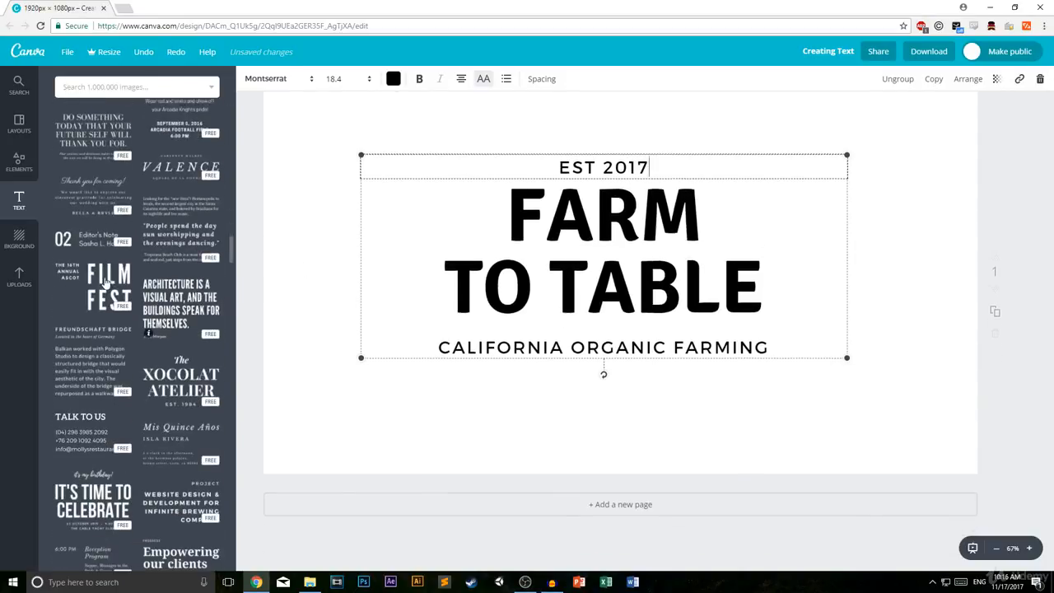
scroll(169, 243, down, 3)
scroll(168, 243, down, 10)
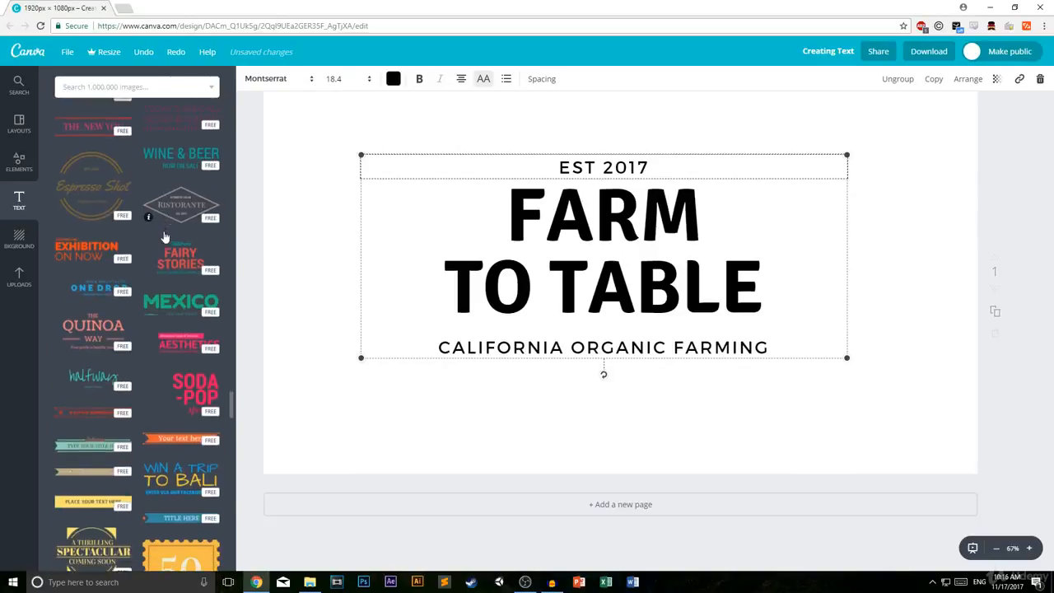
scroll(206, 353, down, 2)
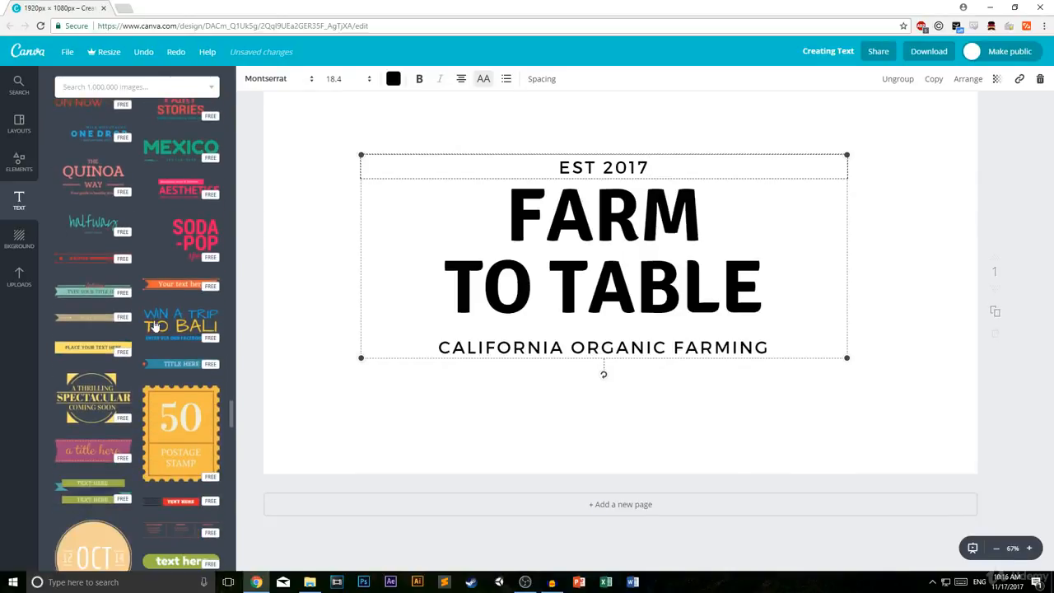
- Delete the "FARM TO TABLE" group from the page and return to the beginning of the text template list
click(445, 155)
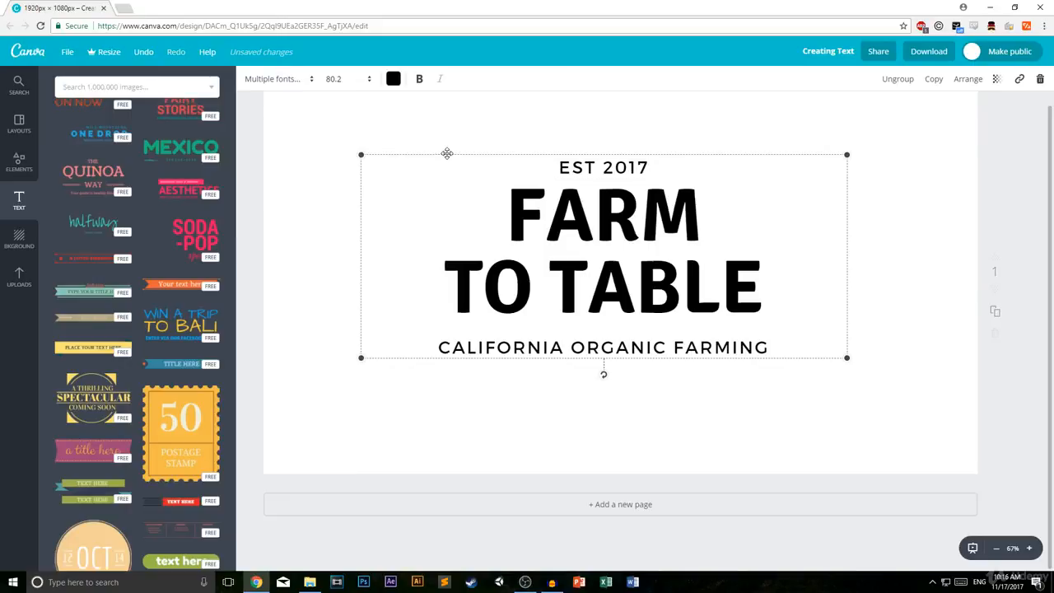
key(Delete)
scroll(135, 241, up, 15)
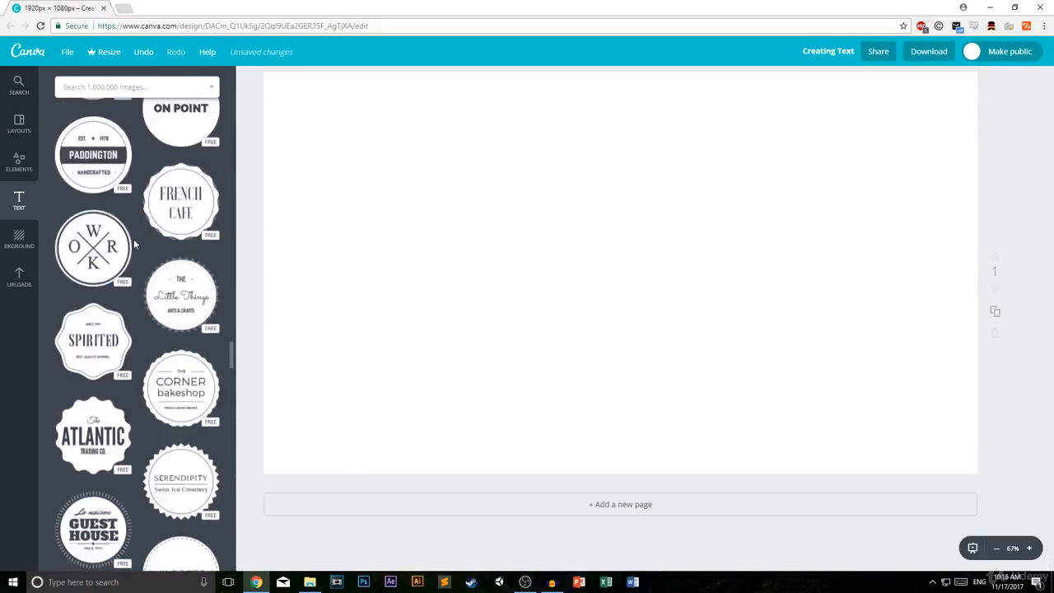
scroll(135, 240, up, 15)
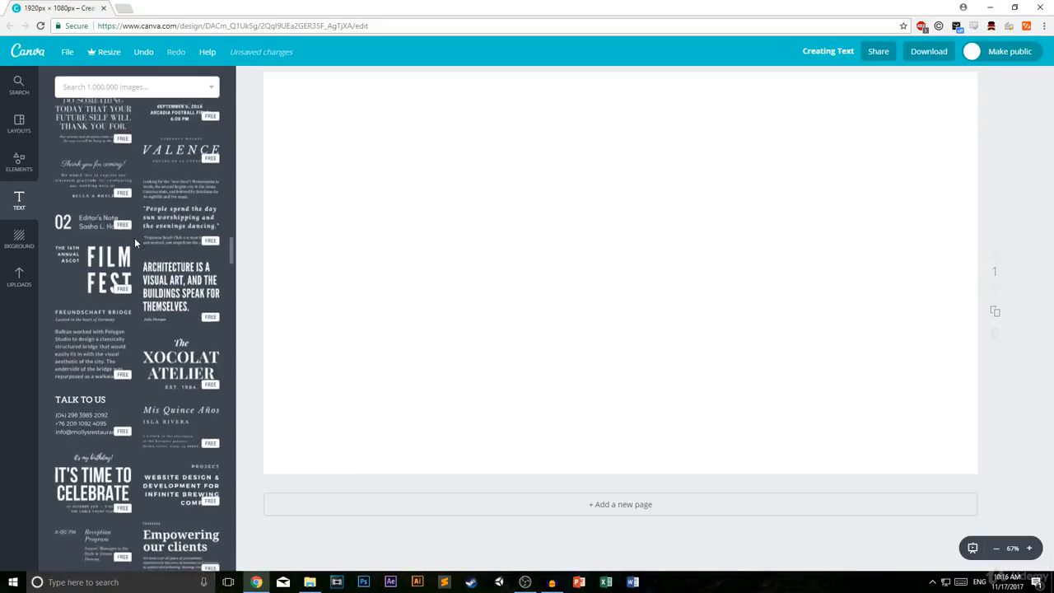
scroll(139, 242, up, 4)
scroll(139, 240, up, 12)
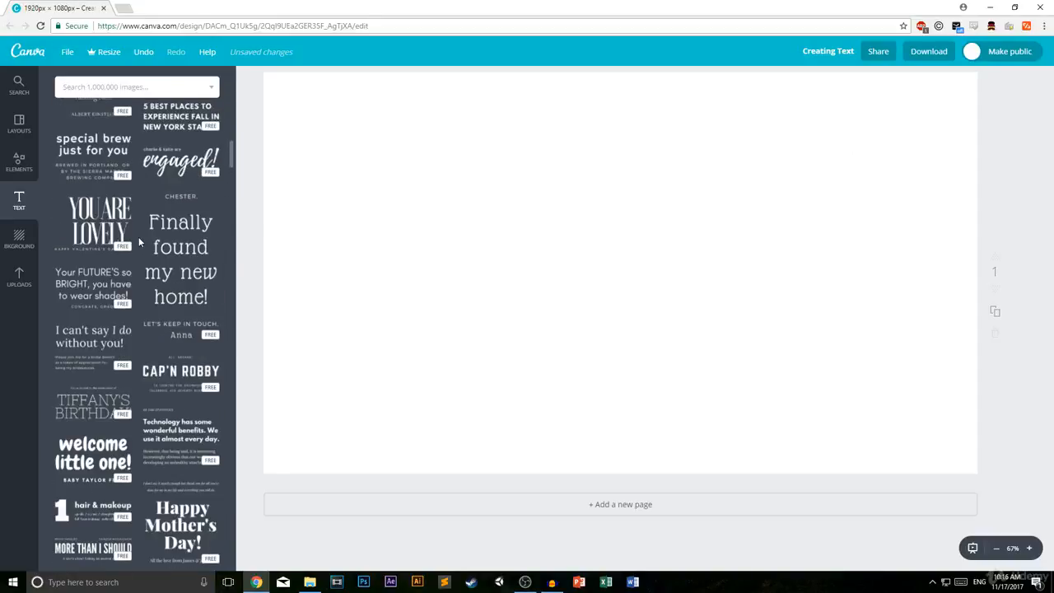
scroll(139, 236, up, 12)
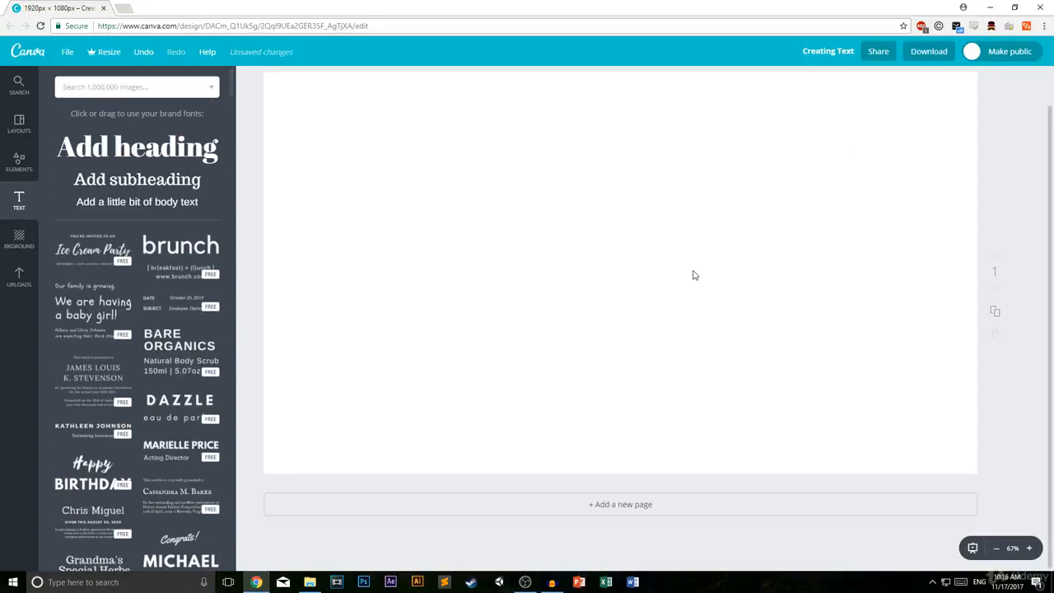
scroll(692, 273, up, 1)
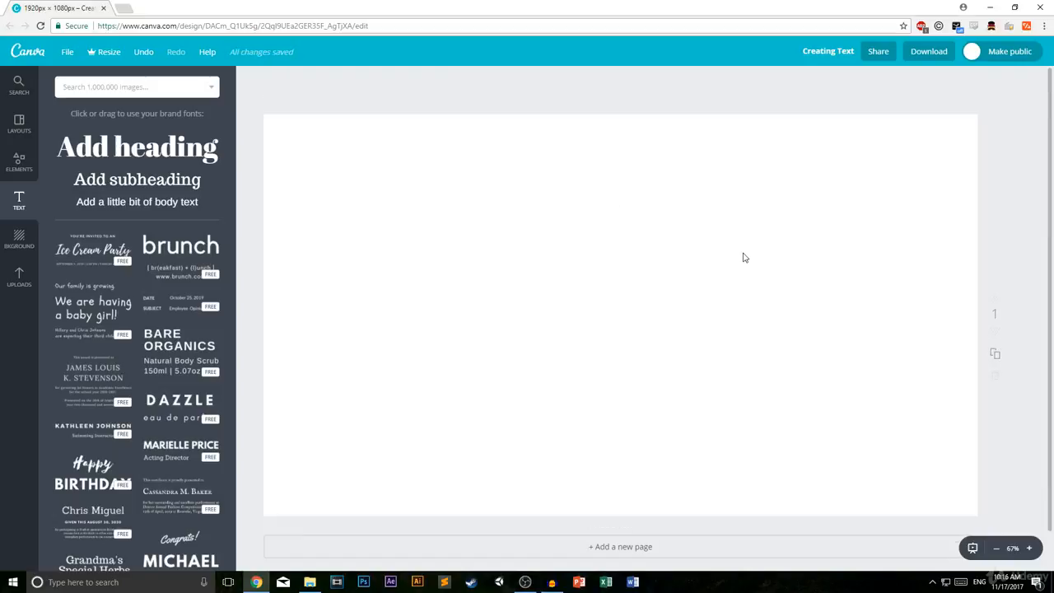